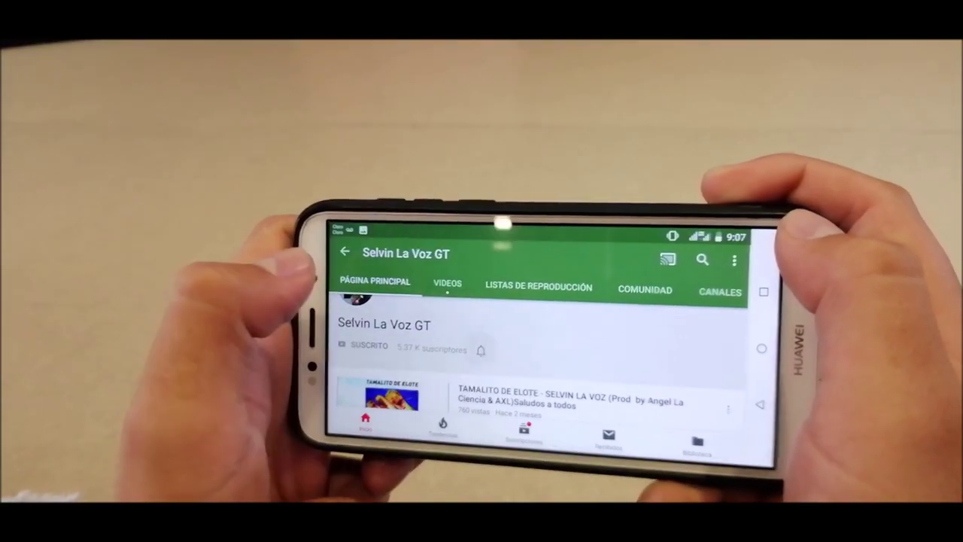
{"action": "left_click", "coordinate": [428, 323]}
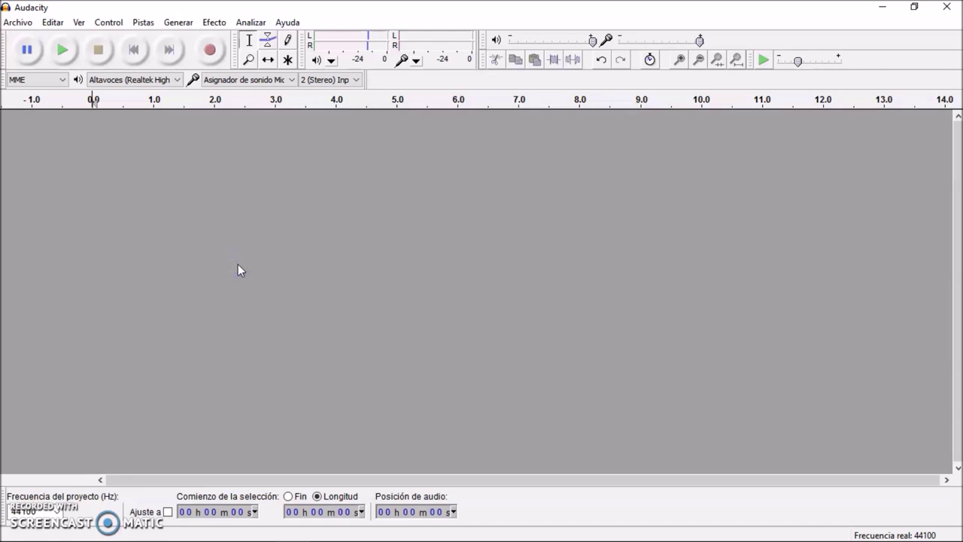
Step: Record a stereo voice take about 7 seconds long, leaving roughly one second of silence at its start
{"action": "left_click", "coordinate": [212, 53]}
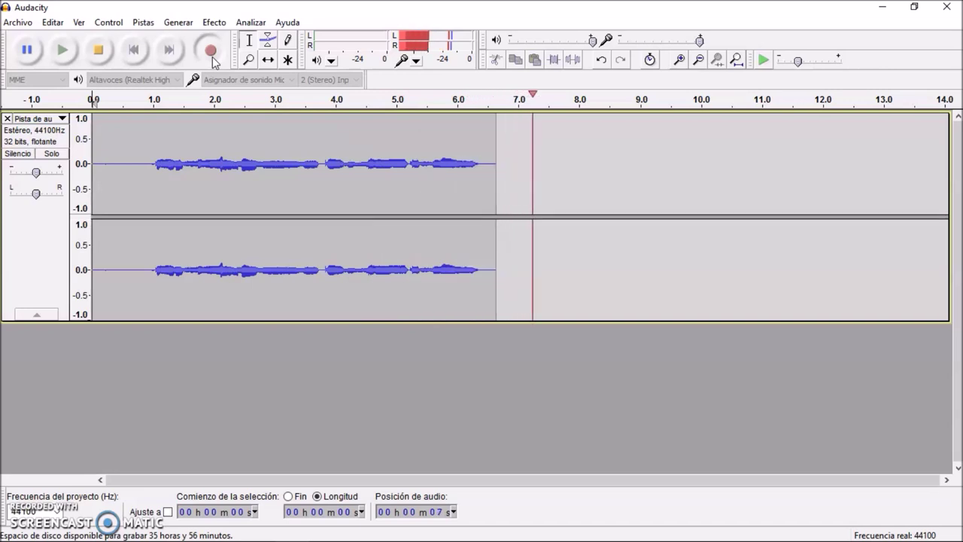
{"action": "key", "text": "space"}
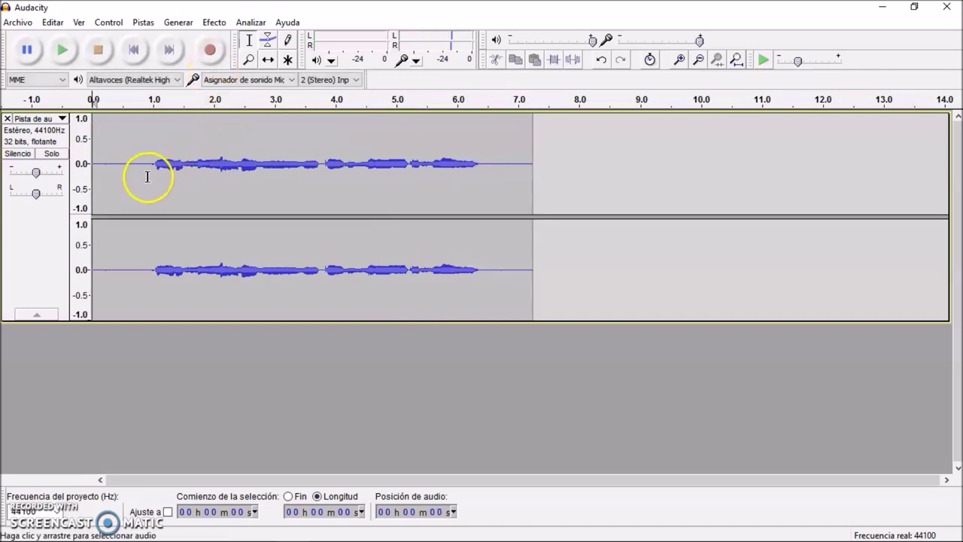
Step: Capture a noise profile from the silent start of the recording and apply 24 dB noise reduction to the whole track
{"action": "left_click_drag", "start_coordinate": [145, 176], "coordinate": [76, 183]}
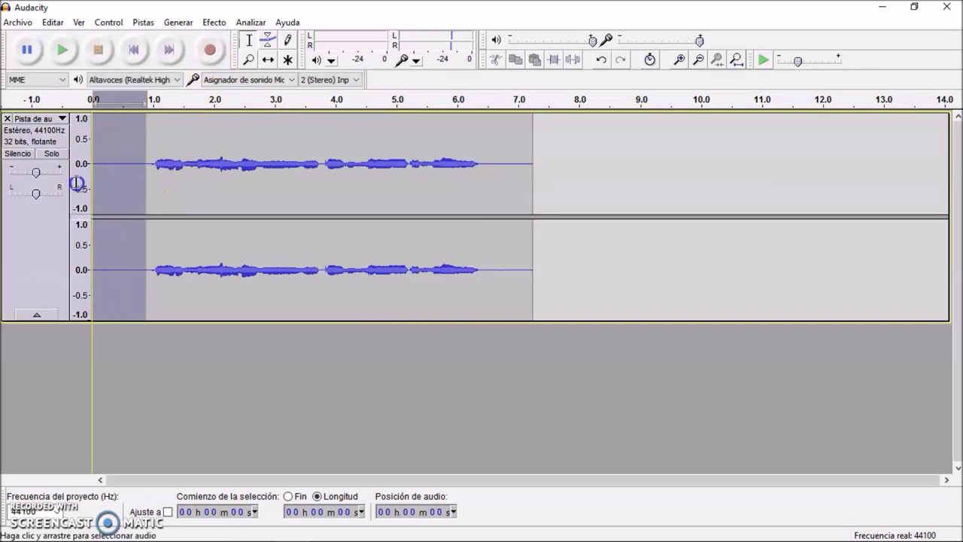
{"action": "left_click", "coordinate": [214, 22]}
{"action": "left_click", "coordinate": [342, 329]}
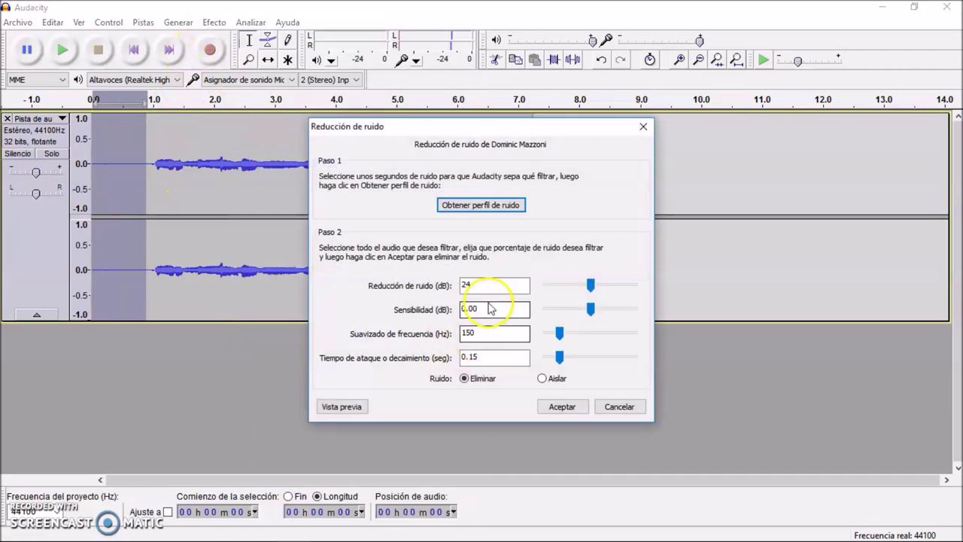
{"action": "left_click", "coordinate": [486, 204]}
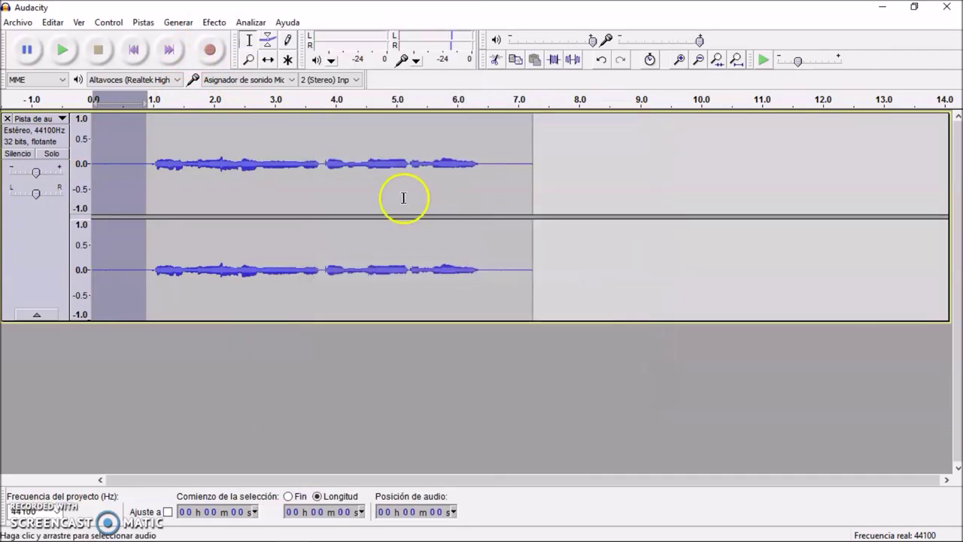
{"action": "double_click", "coordinate": [397, 197]}
{"action": "left_click", "coordinate": [214, 21]}
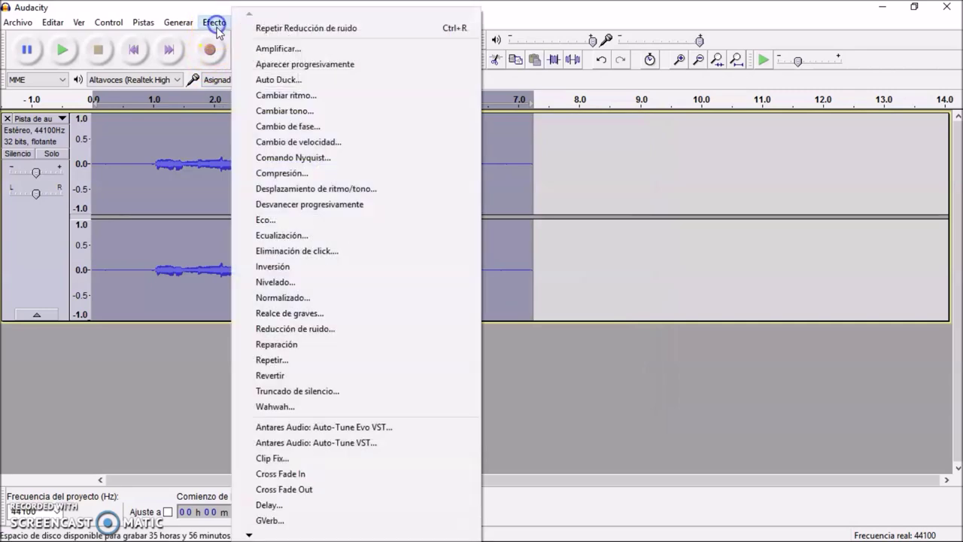
{"action": "left_click", "coordinate": [370, 329]}
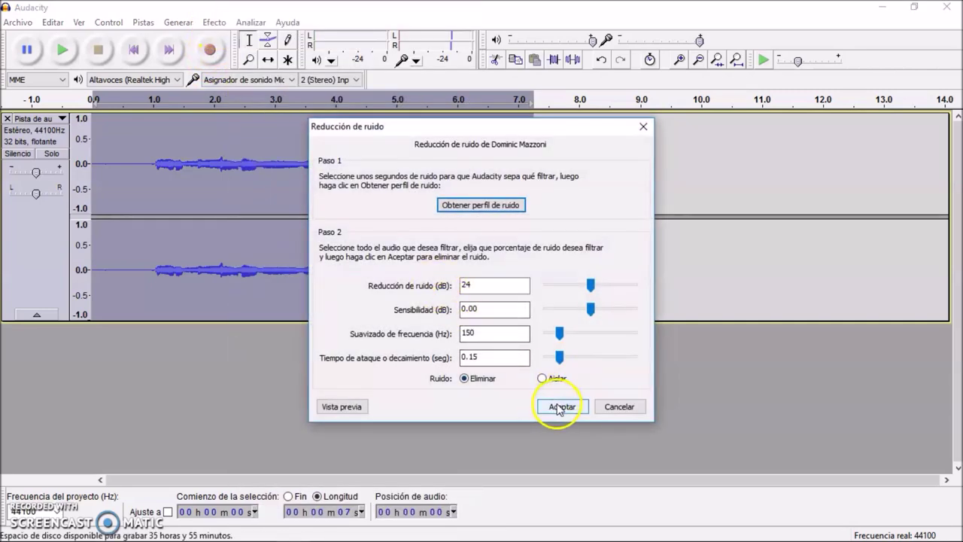
{"action": "left_click", "coordinate": [555, 406]}
Step: Repeat the 24 dB noise reduction on the whole track with a fresh noise profile from the opening silence
{"action": "left_click_drag", "start_coordinate": [150, 187], "coordinate": [76, 189]}
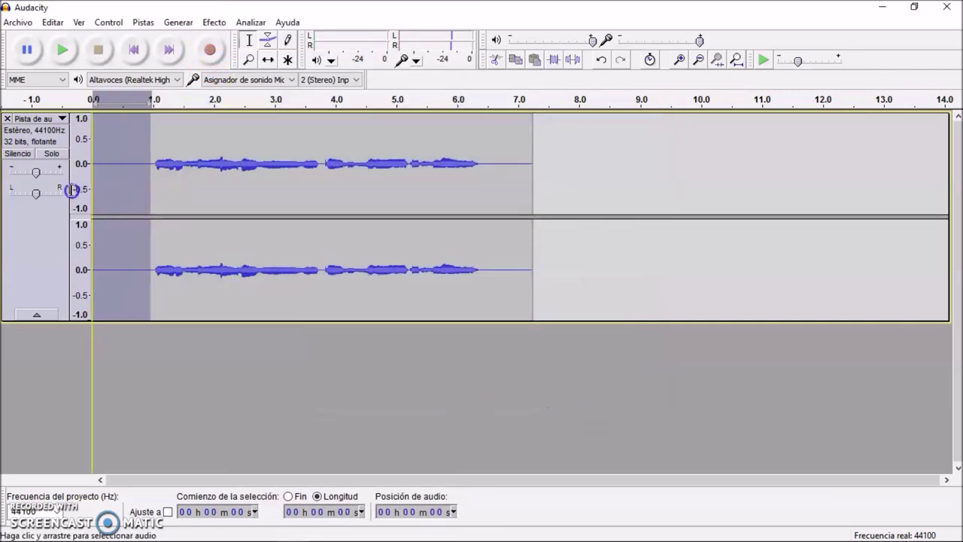
{"action": "left_click", "coordinate": [210, 22]}
{"action": "left_click", "coordinate": [355, 327]}
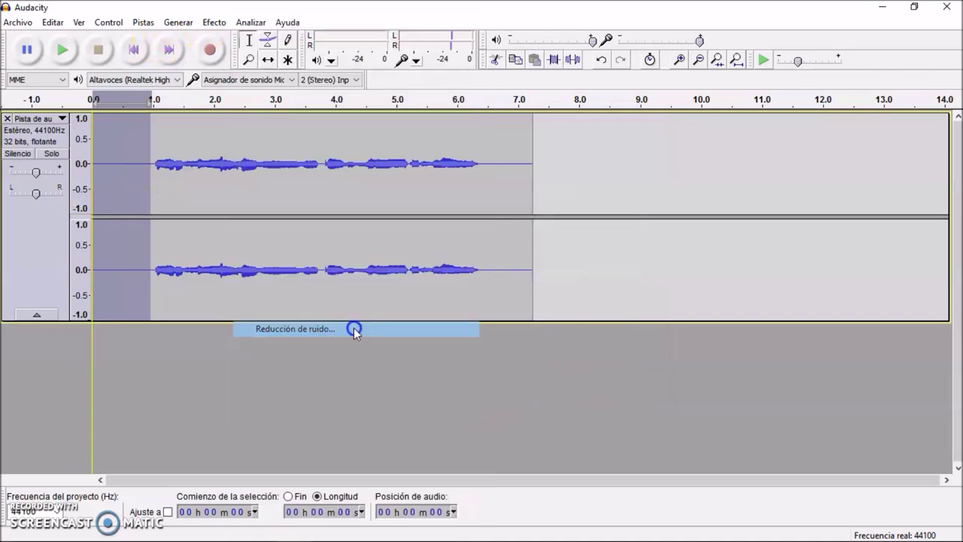
{"action": "left_click", "coordinate": [481, 204]}
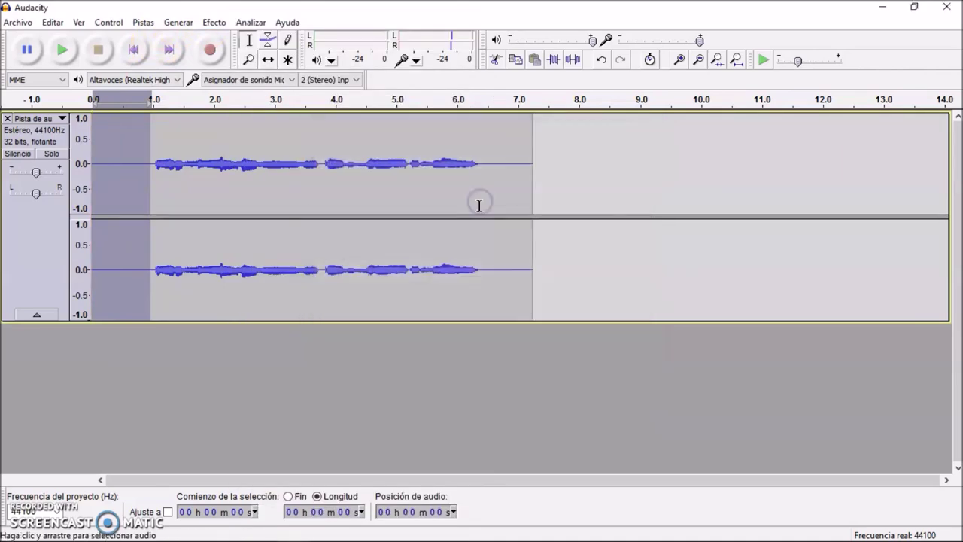
{"action": "double_click", "coordinate": [350, 195]}
{"action": "left_click", "coordinate": [213, 22]}
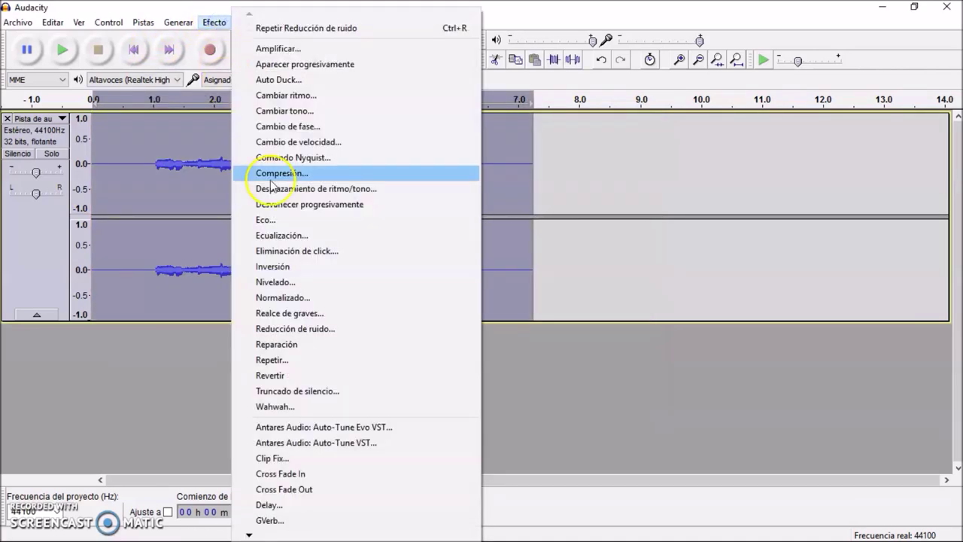
{"action": "left_click", "coordinate": [346, 329]}
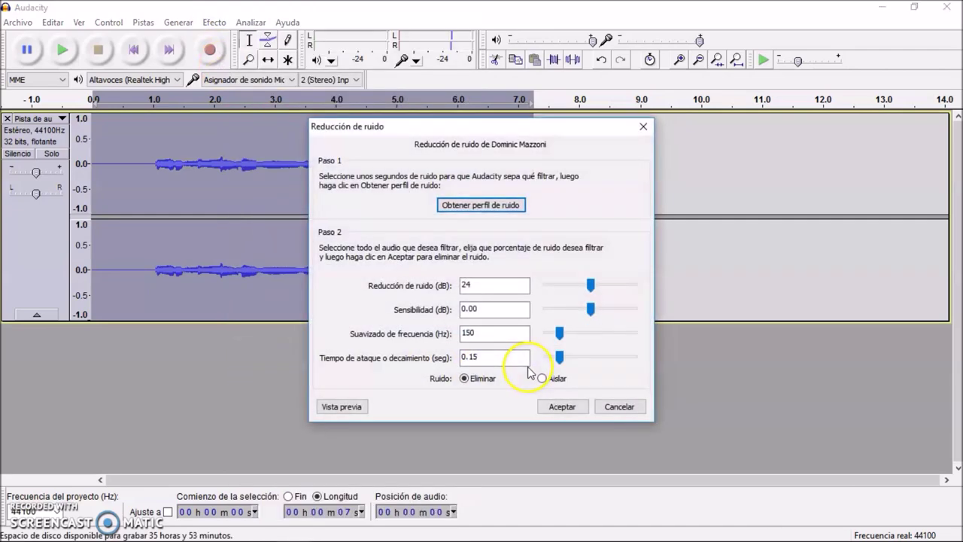
{"action": "left_click", "coordinate": [562, 407]}
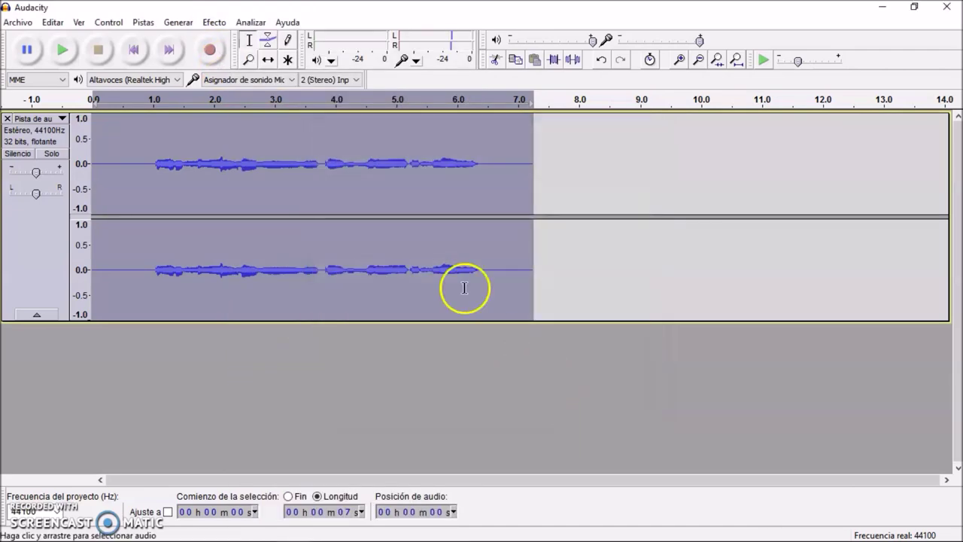
Step: Equalize the whole track with the Bass Boost curve, lowering its 100 Hz point to about 7.5 dB
{"action": "left_click", "coordinate": [213, 22]}
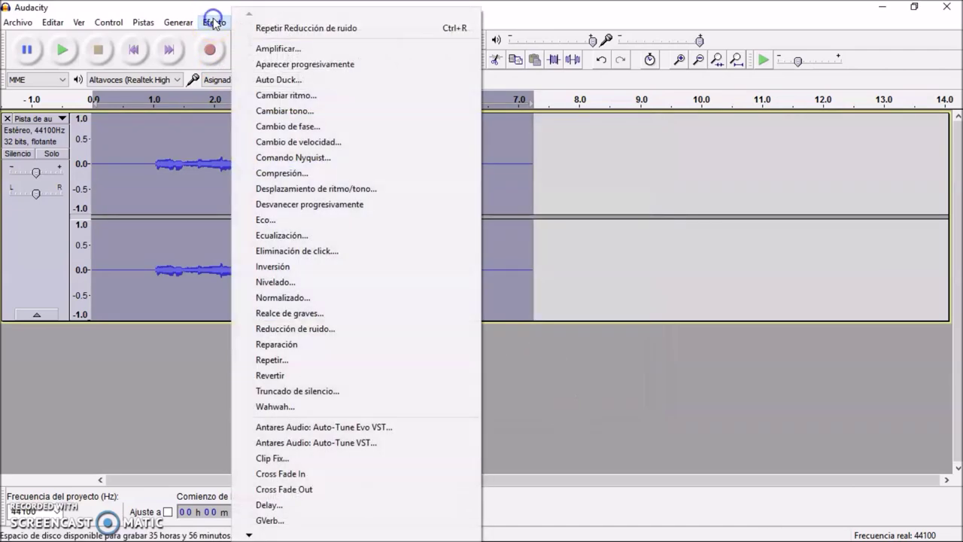
{"action": "left_click", "coordinate": [318, 235]}
{"action": "left_click", "coordinate": [403, 413]}
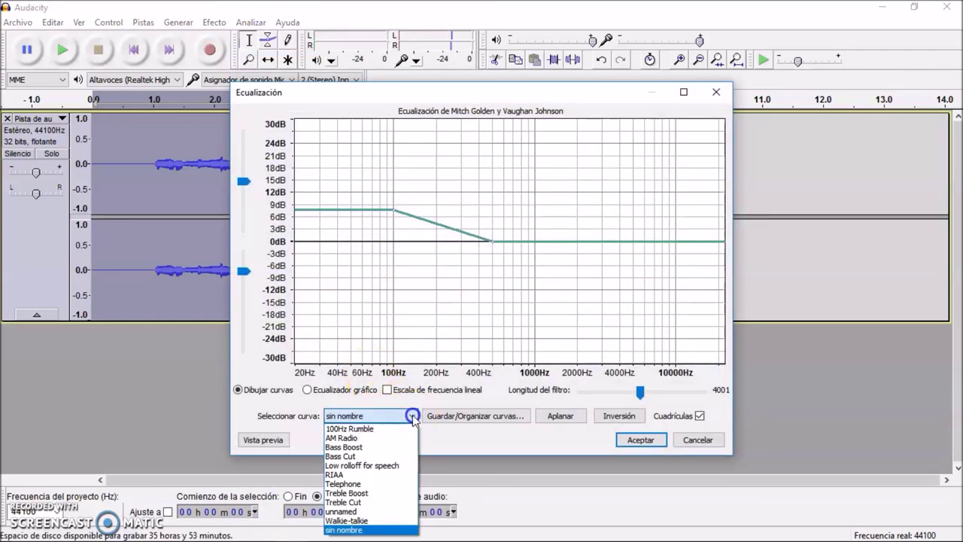
{"action": "left_click", "coordinate": [379, 448]}
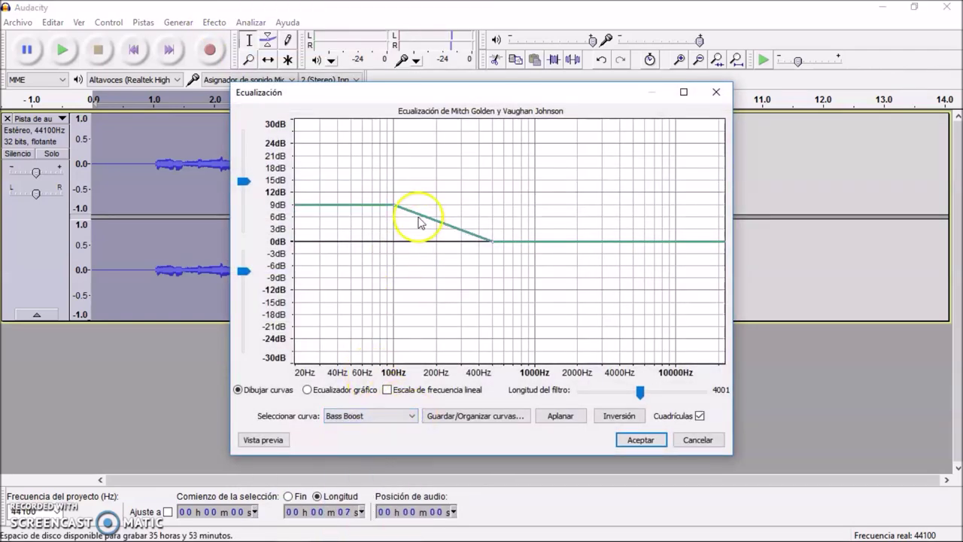
{"action": "left_click_drag", "start_coordinate": [395, 210], "coordinate": [396, 214]}
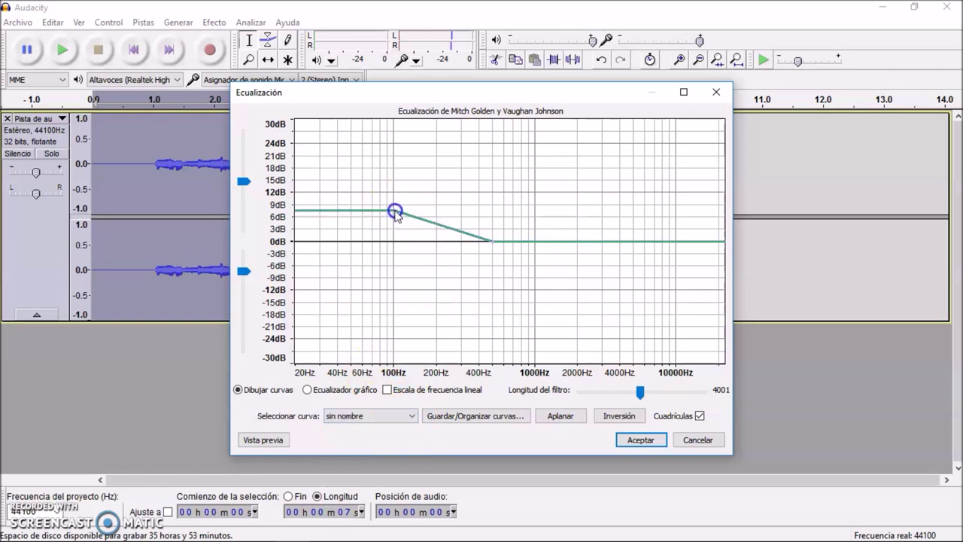
{"action": "left_click", "coordinate": [640, 440]}
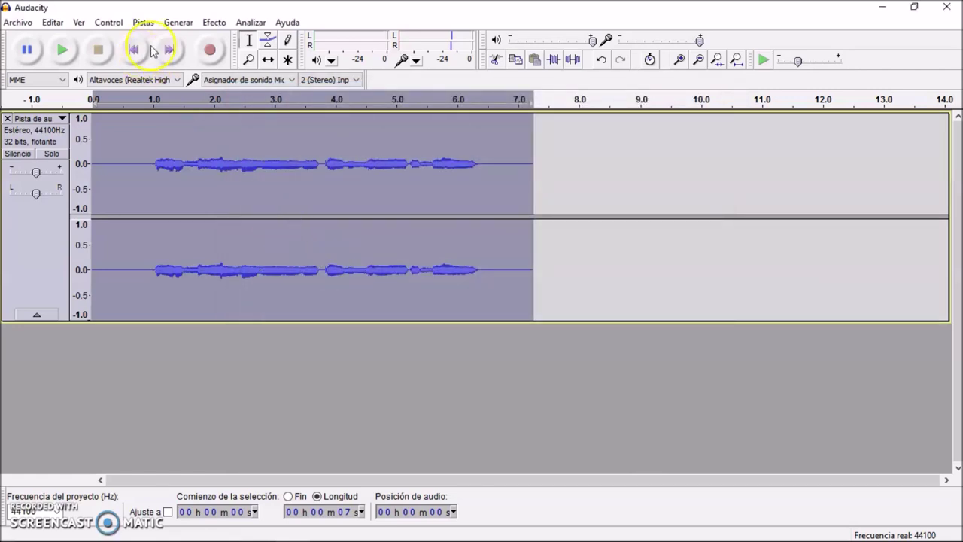
Step: Equalize the whole track a second time with the Treble Boost curve
{"action": "left_click", "coordinate": [213, 23]}
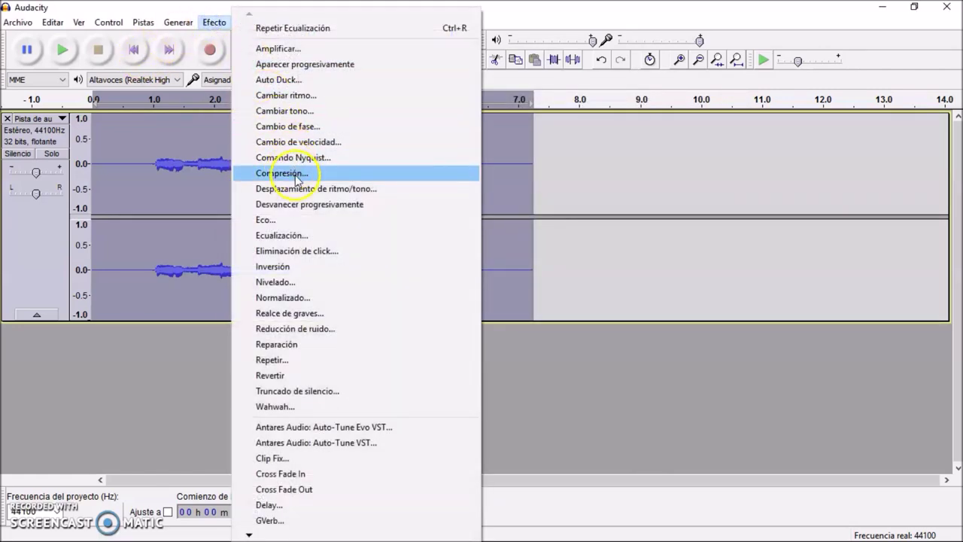
{"action": "left_click", "coordinate": [281, 236]}
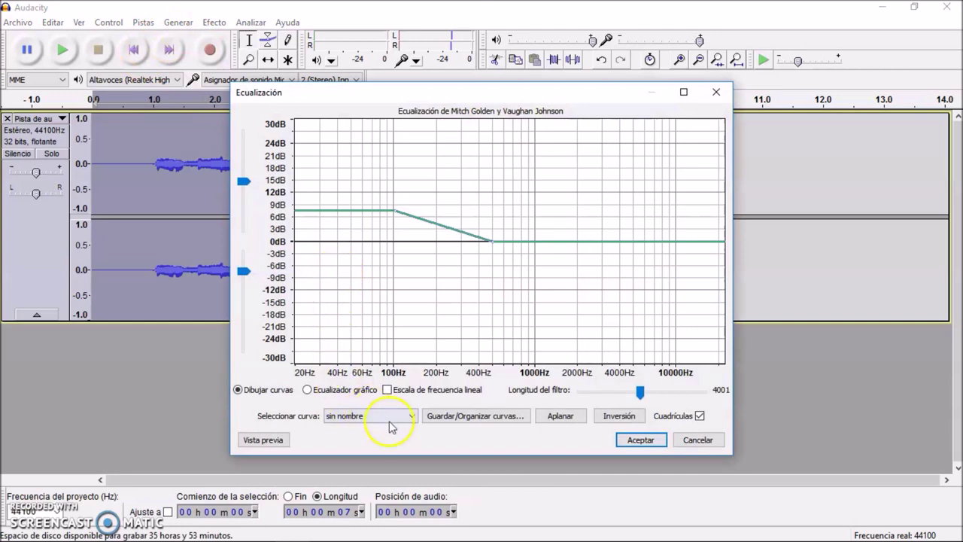
{"action": "left_click", "coordinate": [389, 418]}
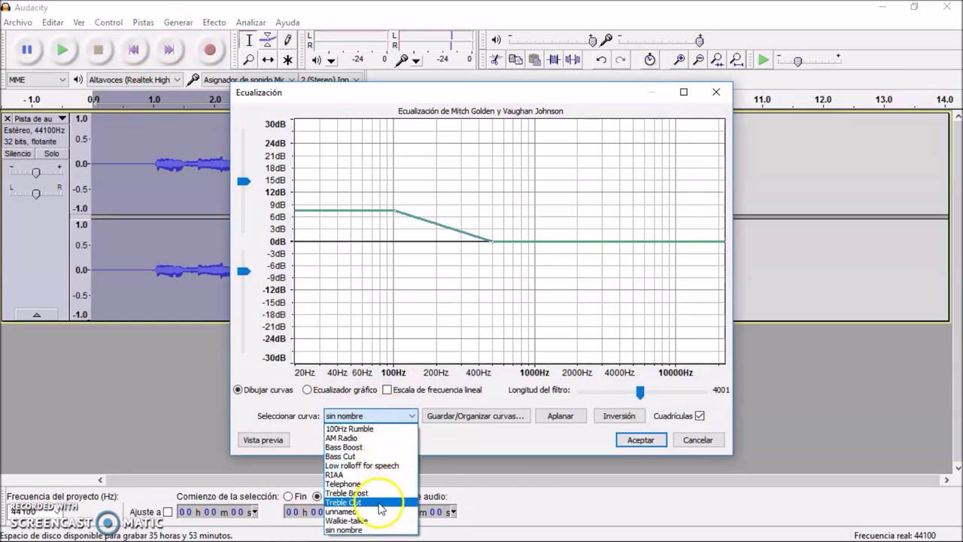
{"action": "left_click", "coordinate": [379, 502]}
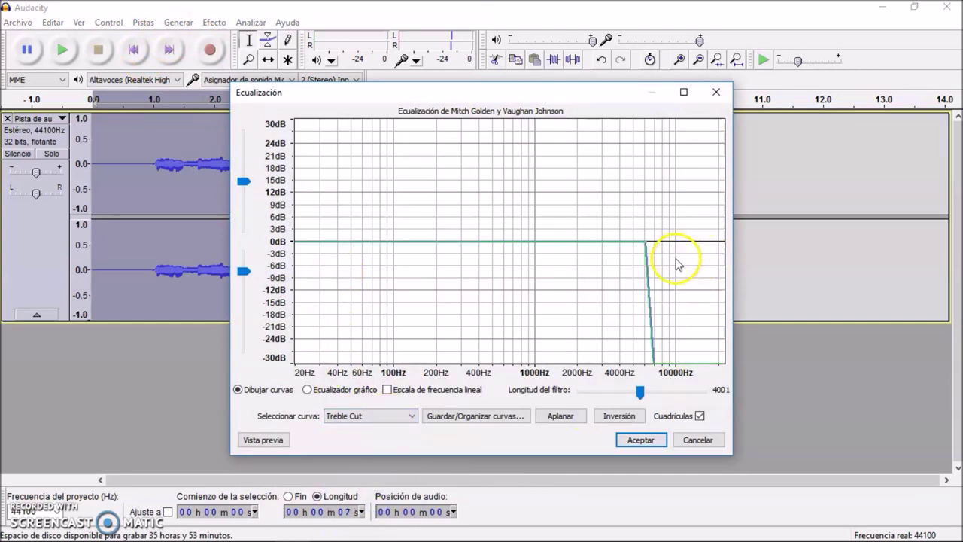
{"action": "left_click", "coordinate": [387, 418]}
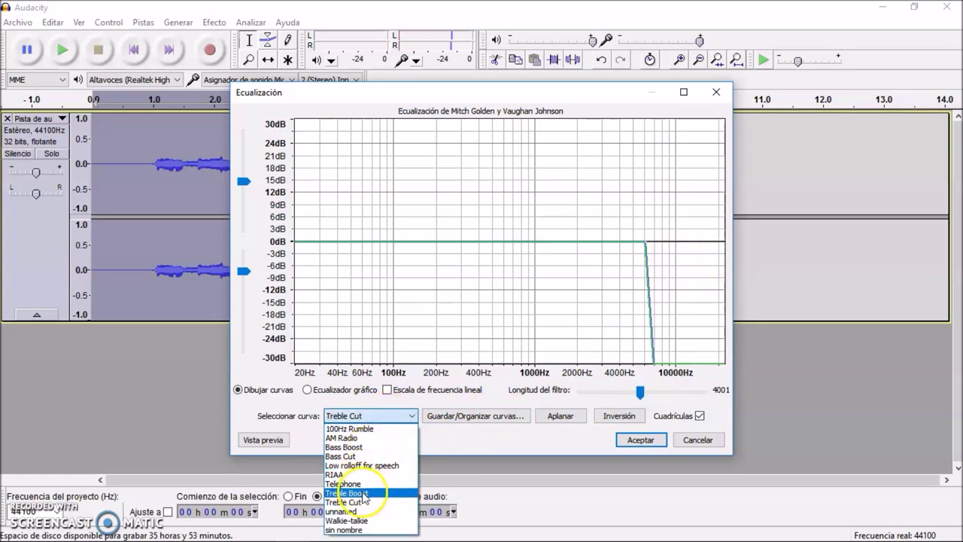
{"action": "left_click", "coordinate": [369, 492]}
{"action": "left_click", "coordinate": [638, 439]}
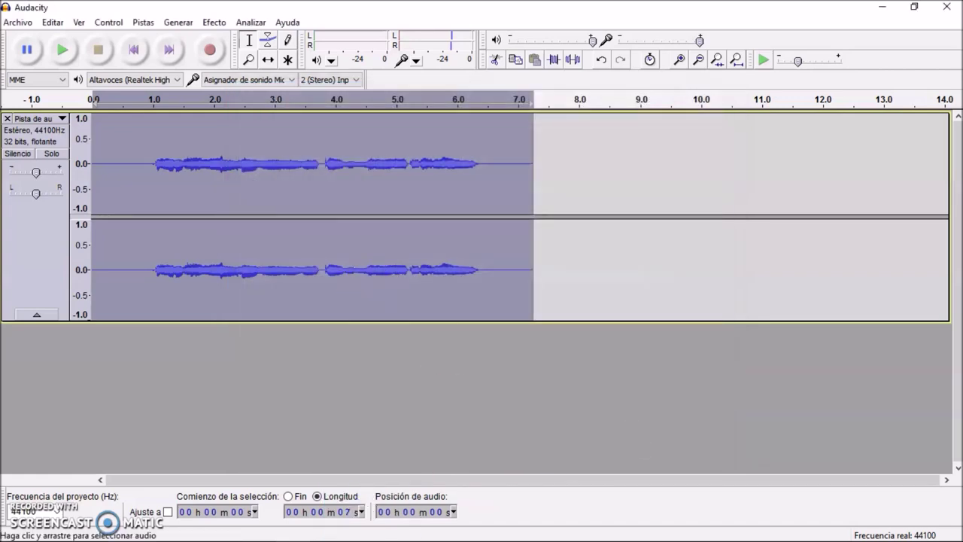
Step: Compress the whole track with a -15 dB threshold, -40 dB noise floor, 2:1 ratio and make-up gain to 0 dB
{"action": "left_click", "coordinate": [215, 23]}
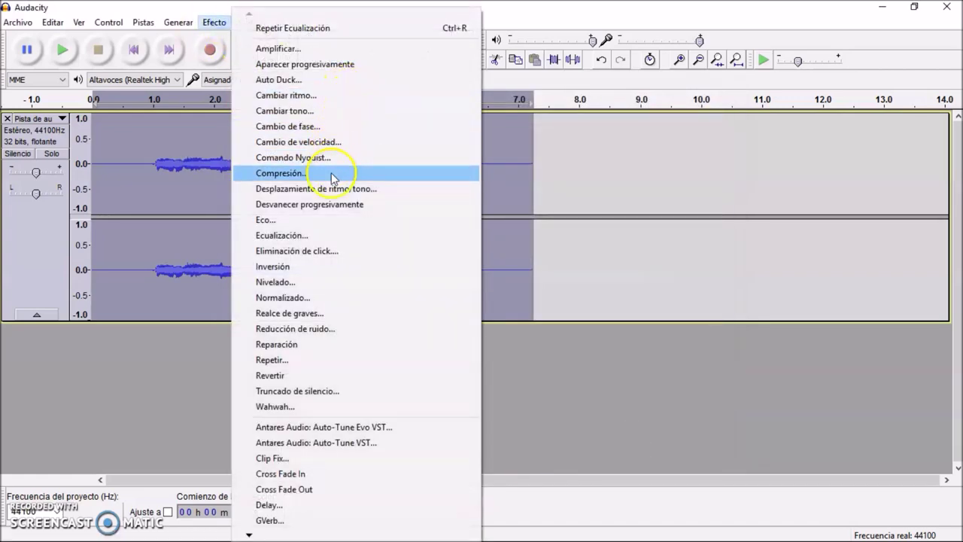
{"action": "left_click", "coordinate": [332, 173]}
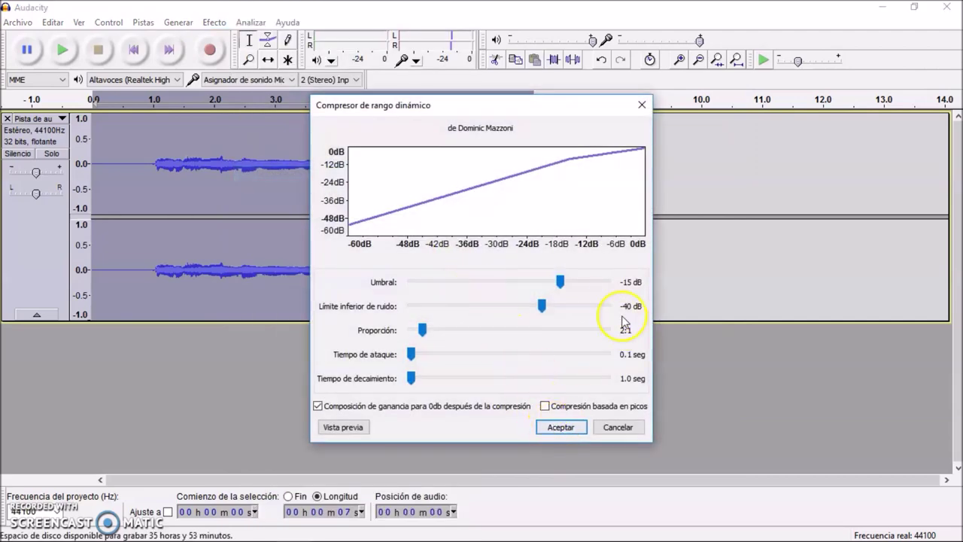
{"action": "left_click", "coordinate": [566, 426]}
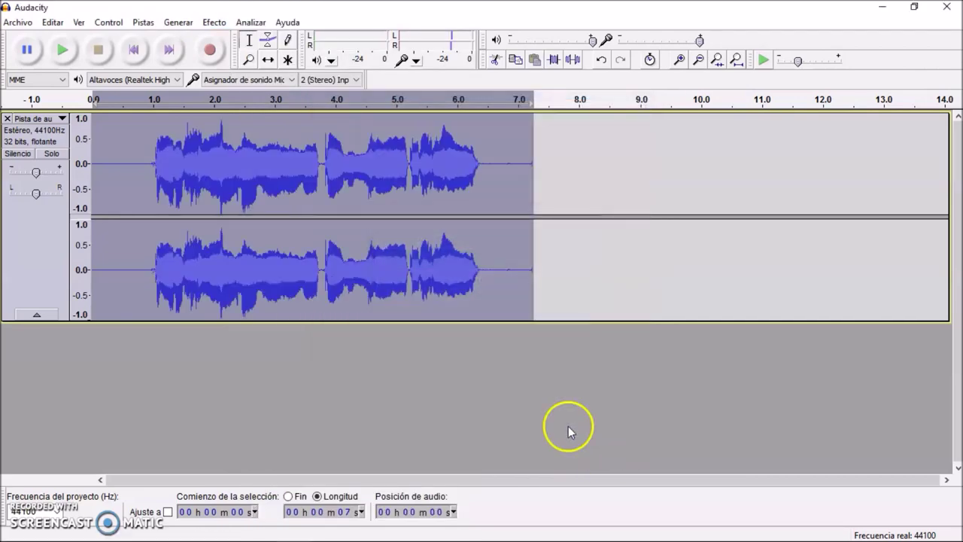
Step: Apply the Leveller (Nivelado) effect to the whole track with the settings already in its dialog
{"action": "left_click", "coordinate": [214, 22]}
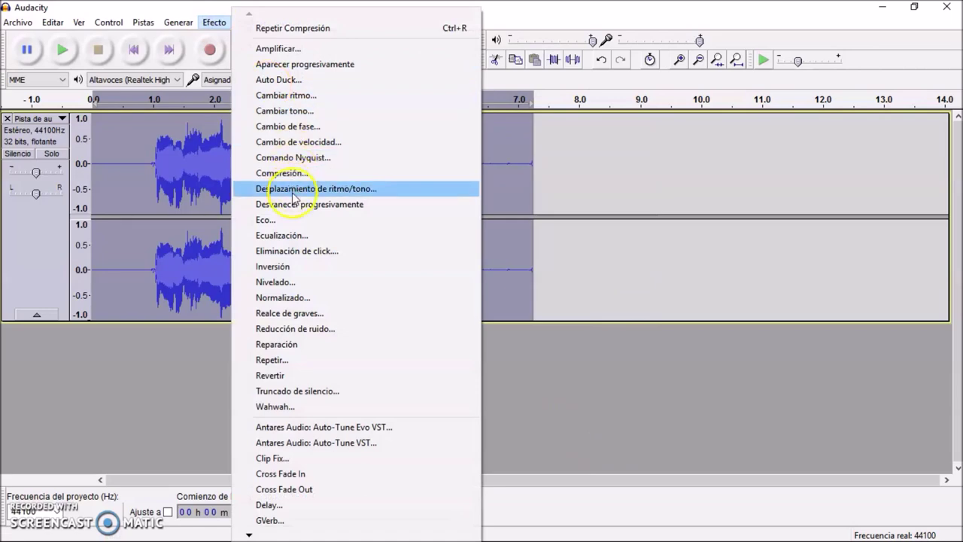
{"action": "left_click", "coordinate": [301, 281]}
{"action": "left_click", "coordinate": [501, 332]}
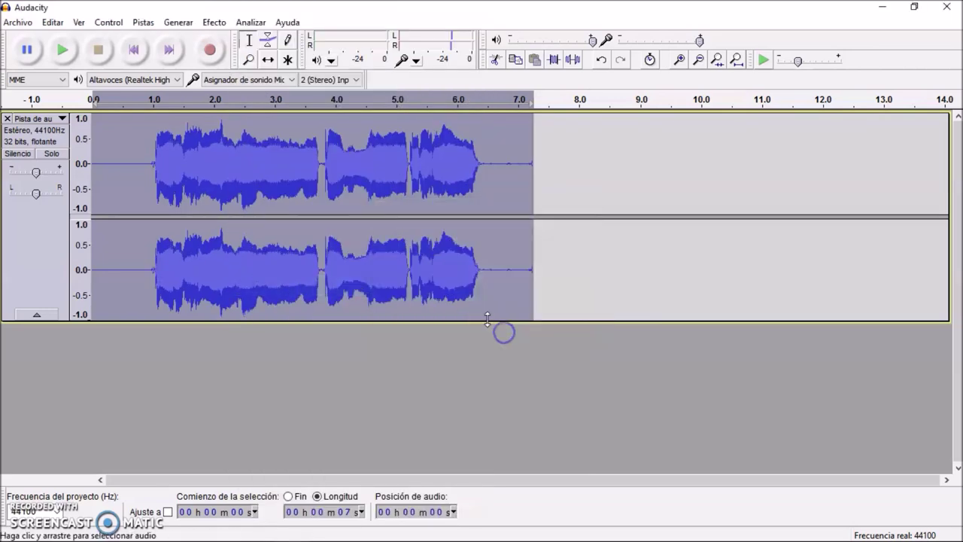
Step: Normalize the whole track to a maximum amplitude of -3.0 dB, with DC offset removal enabled
{"action": "left_click", "coordinate": [215, 23]}
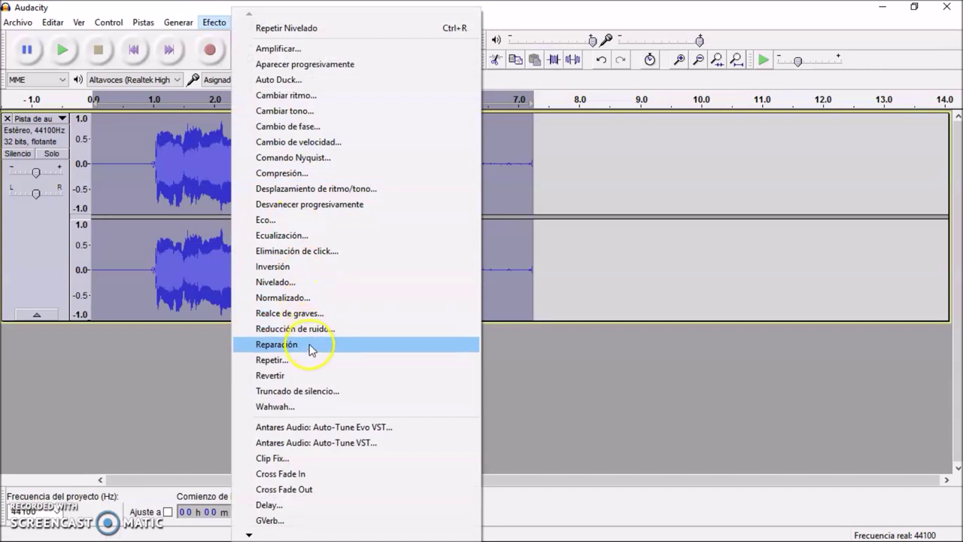
{"action": "left_click", "coordinate": [293, 297]}
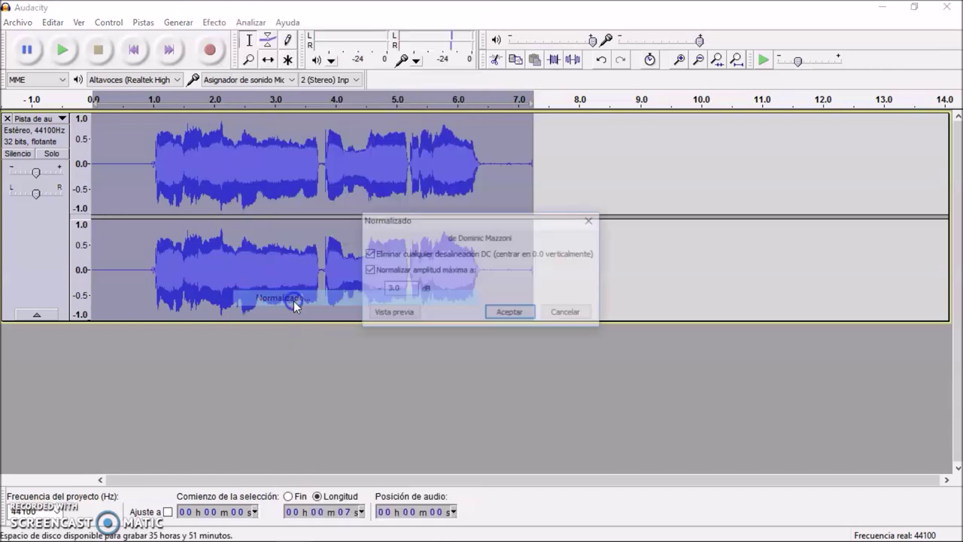
{"action": "left_click", "coordinate": [510, 313]}
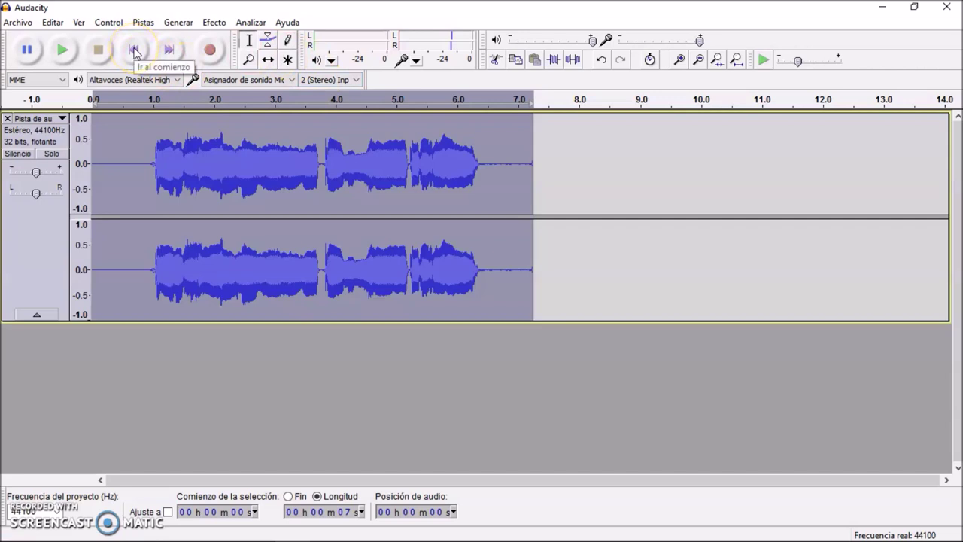
Step: Play back the processed recording and clear the selection by placing the cursor just past the end of the audio
{"action": "left_click", "coordinate": [64, 50]}
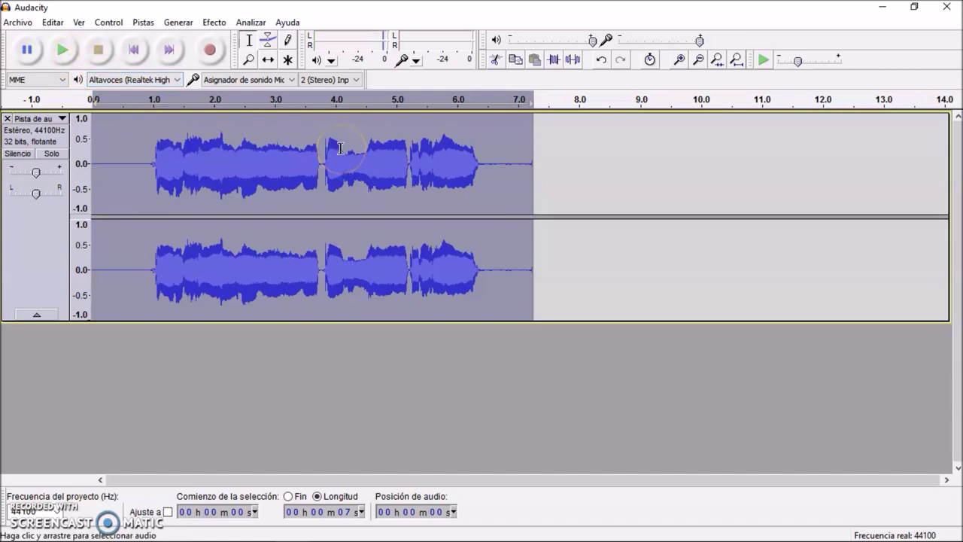
{"action": "left_click_drag", "start_coordinate": [361, 166], "coordinate": [542, 181]}
{"action": "left_click", "coordinate": [547, 175]}
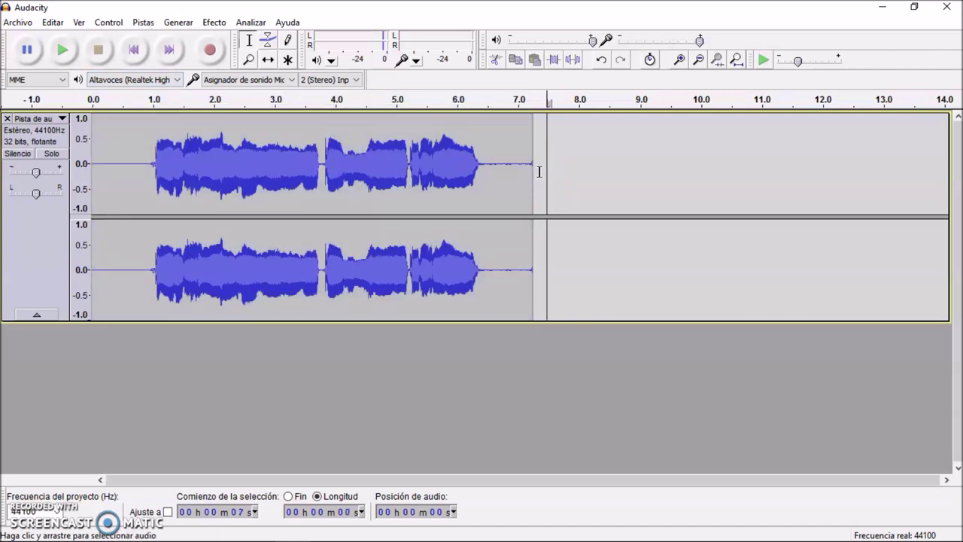
Step: Silence the residual noise after the last word, from about 6.36 s to the end of the track
{"action": "scroll", "coordinate": [539, 171], "scroll_direction": "up", "scroll_amount": 2, "text": "ctrl"}
{"action": "left_click_drag", "start_coordinate": [527, 180], "coordinate": [305, 192]}
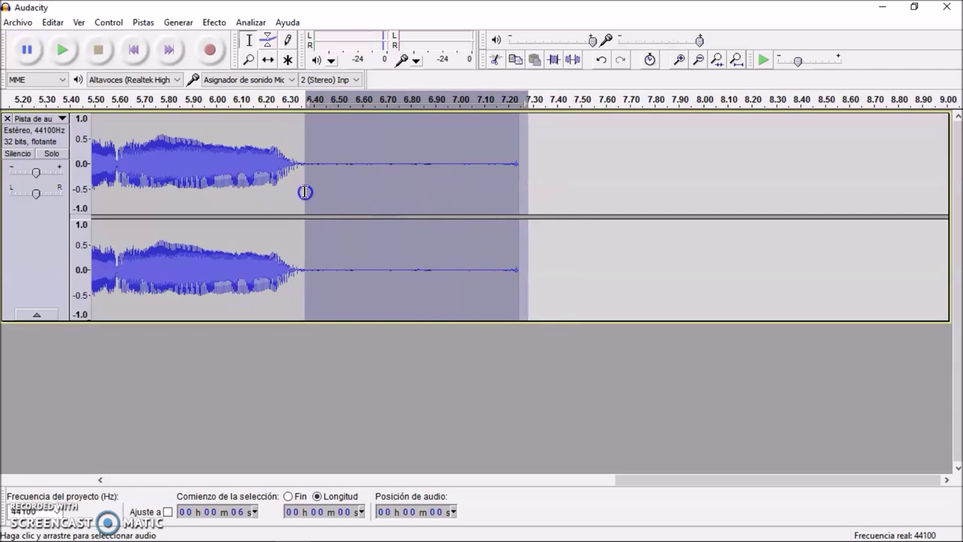
{"action": "left_click", "coordinate": [575, 59]}
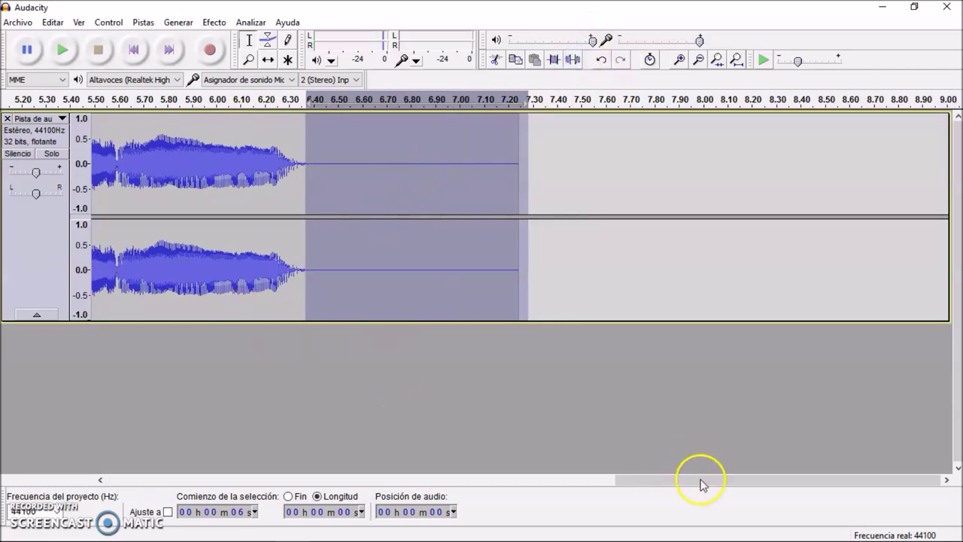
Step: Silence the short pauses between phrases at about 5.20 s and from about 3.73 s to 3.83 s
{"action": "left_click_drag", "start_coordinate": [694, 484], "coordinate": [562, 491]}
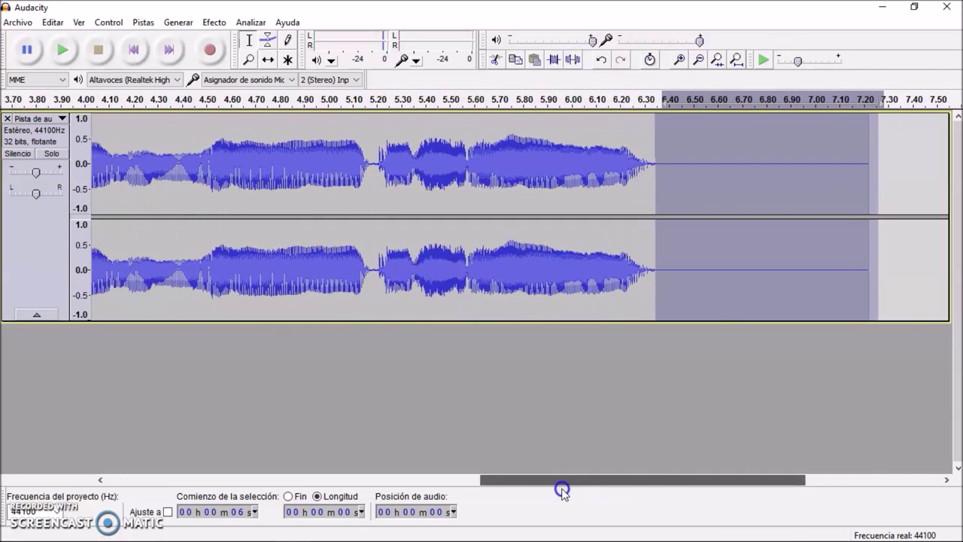
{"action": "left_click", "coordinate": [383, 180]}
{"action": "left_click_drag", "start_coordinate": [381, 181], "coordinate": [376, 180]}
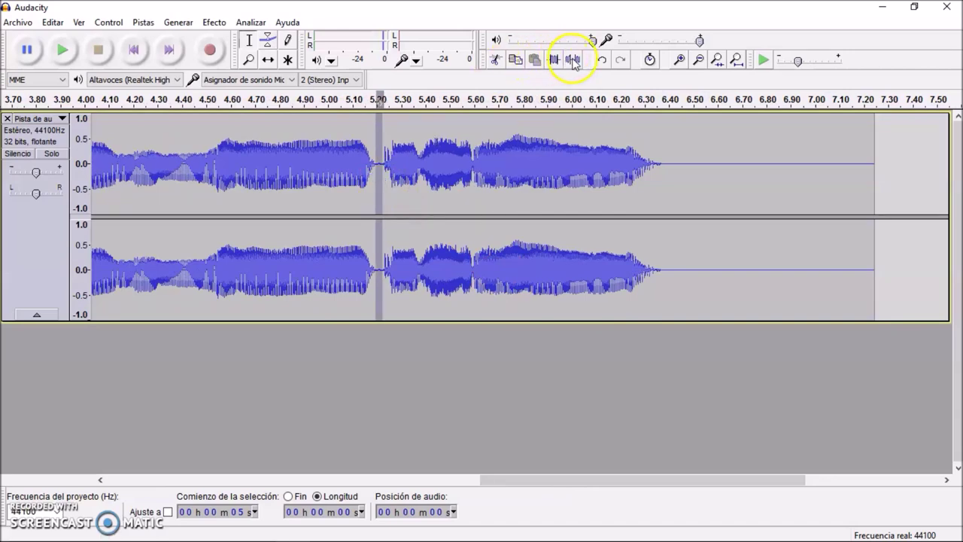
{"action": "left_click_drag", "start_coordinate": [533, 480], "coordinate": [384, 453]}
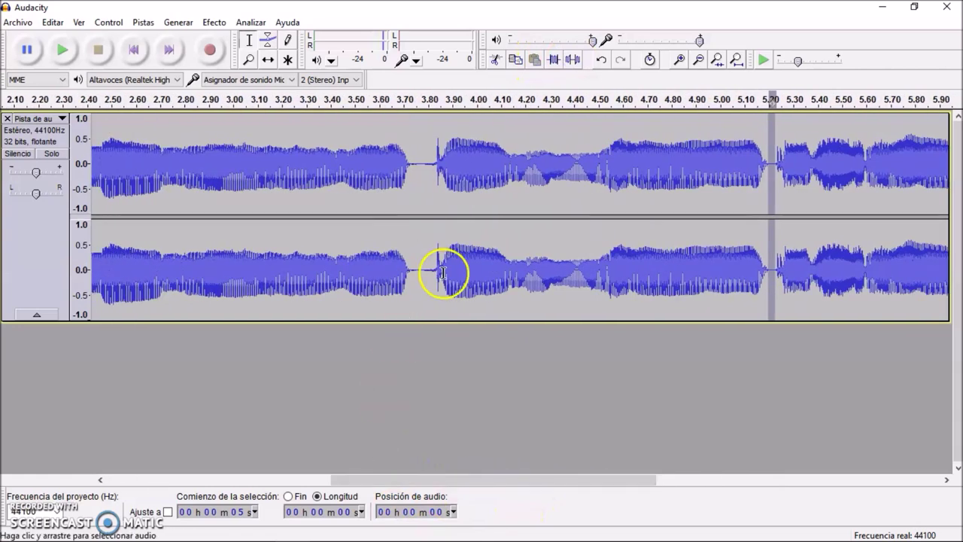
{"action": "scroll", "coordinate": [442, 272], "scroll_direction": "up", "scroll_amount": 3}
{"action": "left_click_drag", "start_coordinate": [440, 278], "coordinate": [240, 272]}
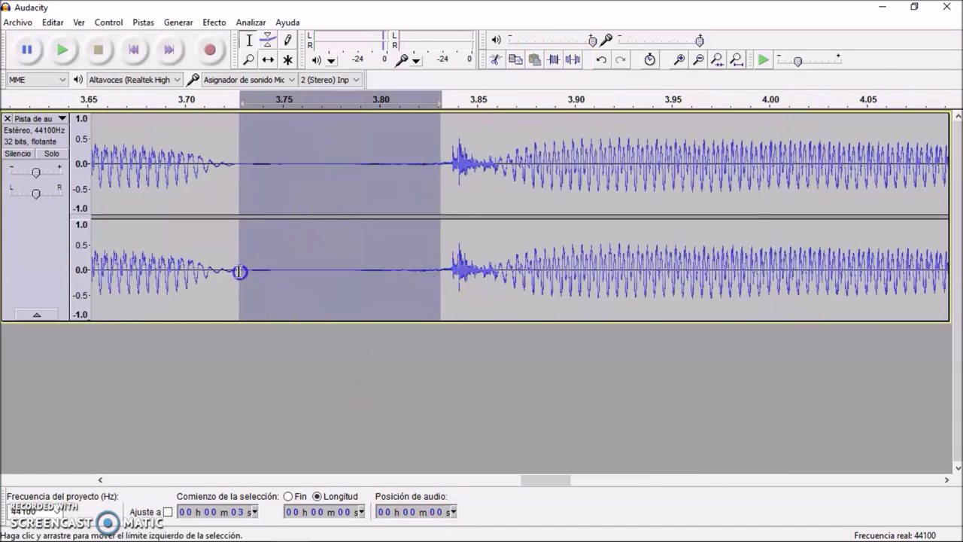
Step: Silence the faint noise before the first word, from about 0.96 s to 0.985 s
{"action": "left_click_drag", "start_coordinate": [529, 480], "coordinate": [194, 454]}
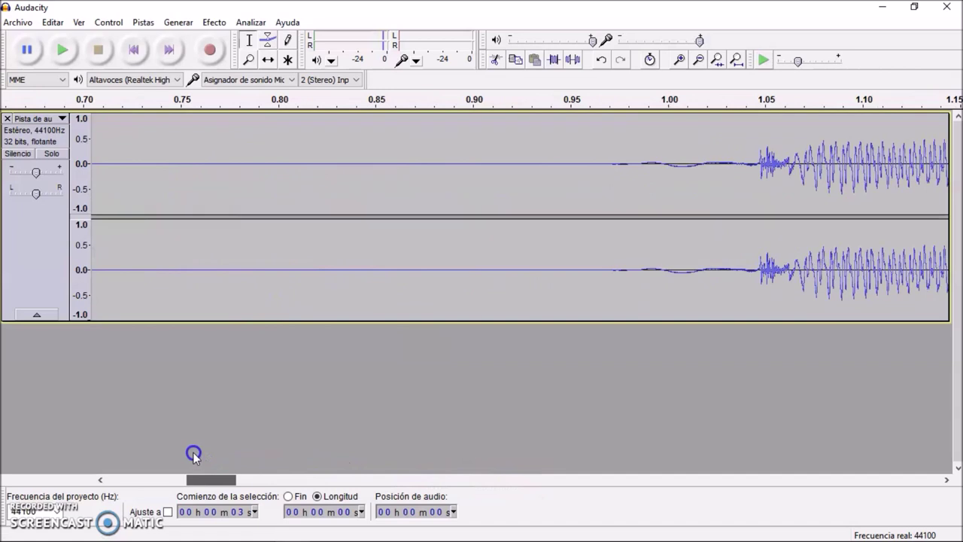
{"action": "left_click_drag", "start_coordinate": [588, 173], "coordinate": [640, 181]}
{"action": "left_click", "coordinate": [570, 58]}
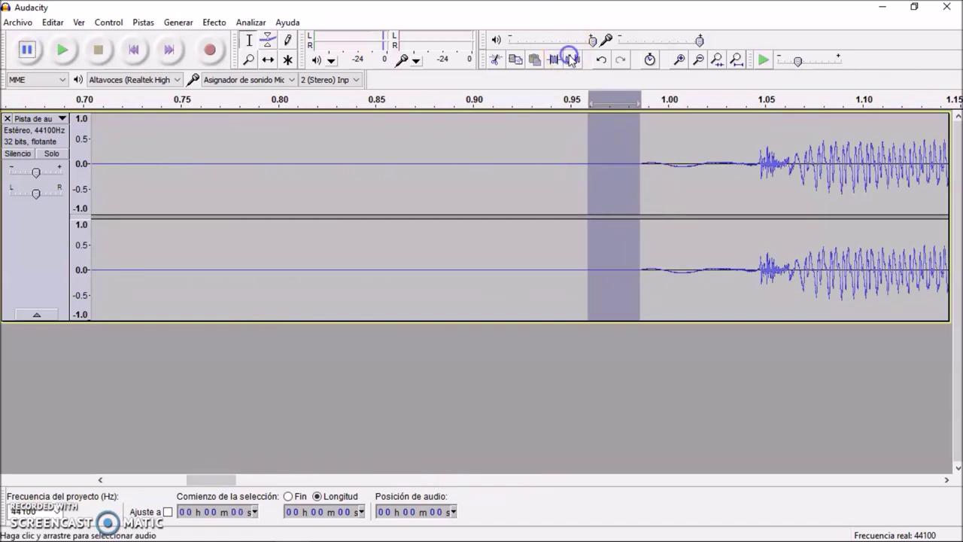
Step: Fit the whole recording in the view and return the cursor to the start of the track
{"action": "key", "text": "ctrl+f"}
{"action": "double_click", "coordinate": [267, 204]}
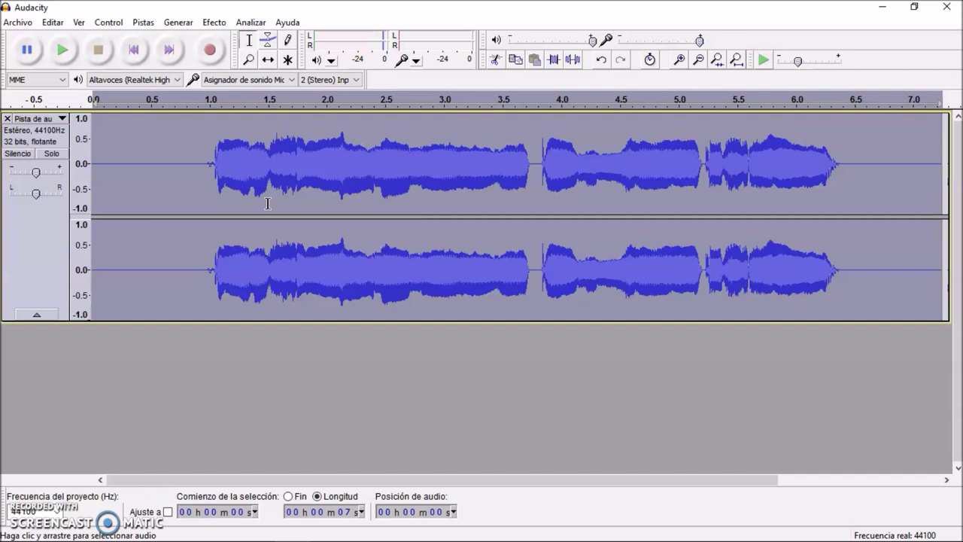
{"action": "left_click", "coordinate": [128, 230]}
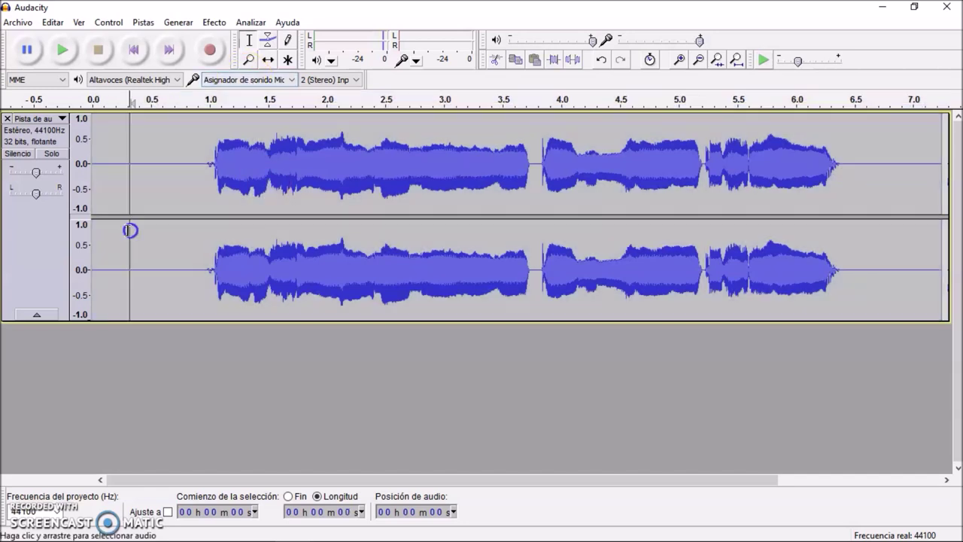
{"action": "left_click", "coordinate": [136, 44]}
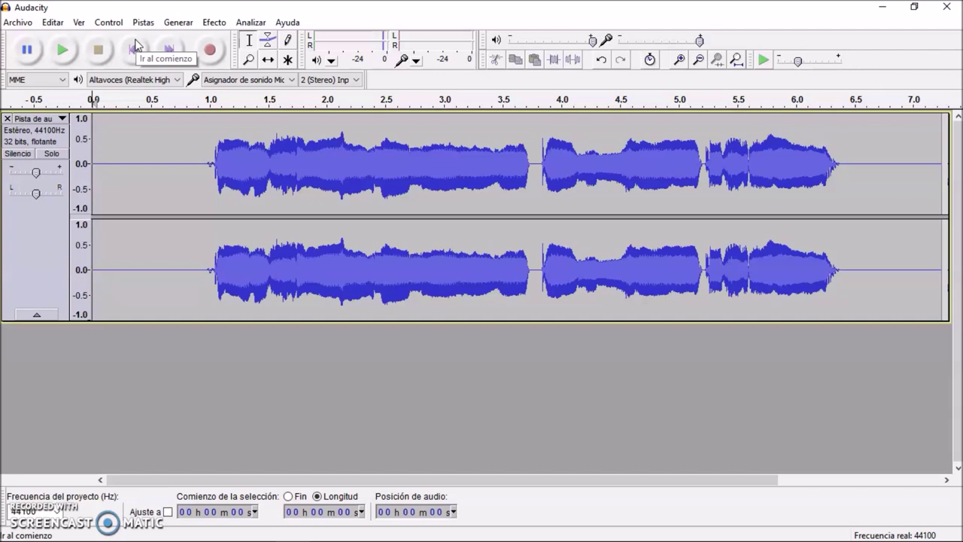
{"action": "left_click", "coordinate": [149, 125]}
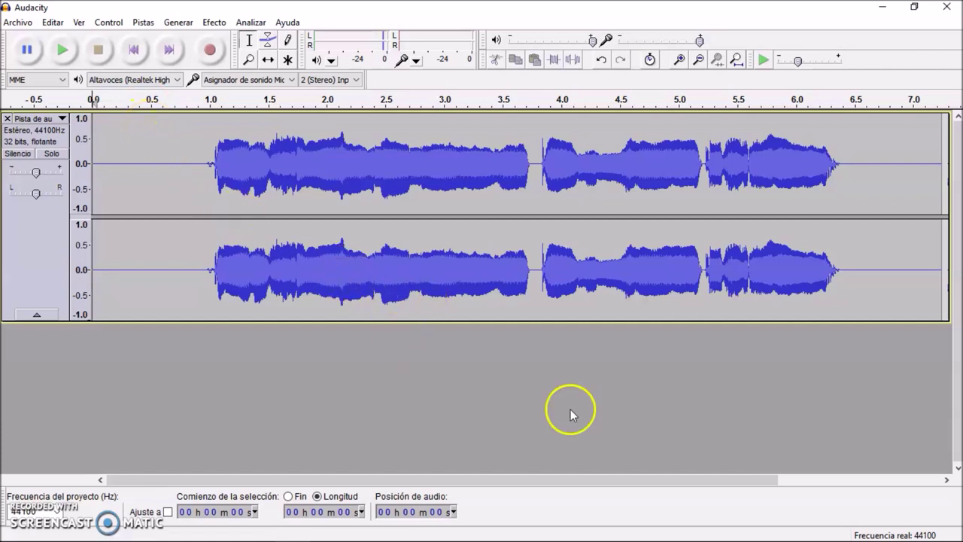
{"action": "left_click", "coordinate": [685, 449]}
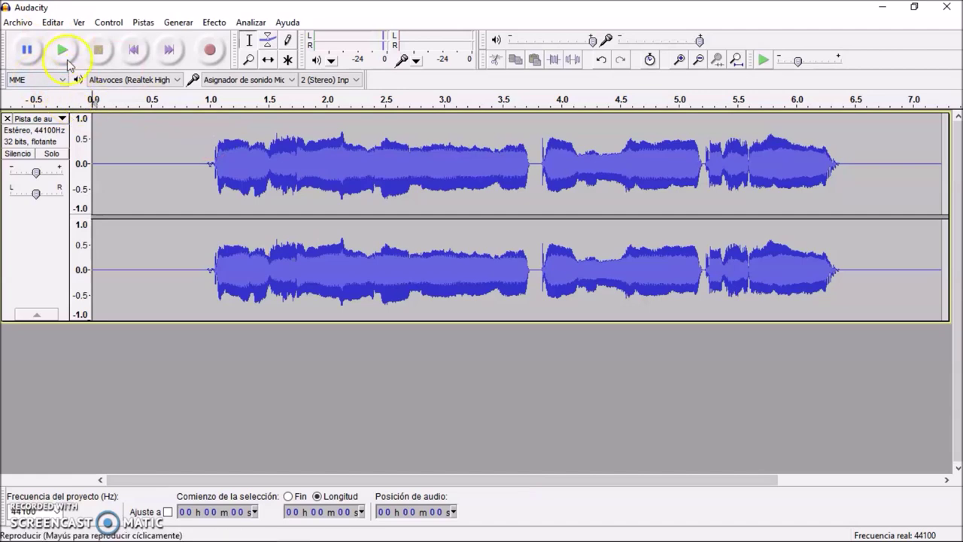
{"action": "left_click", "coordinate": [289, 197]}
{"action": "double_click", "coordinate": [290, 200]}
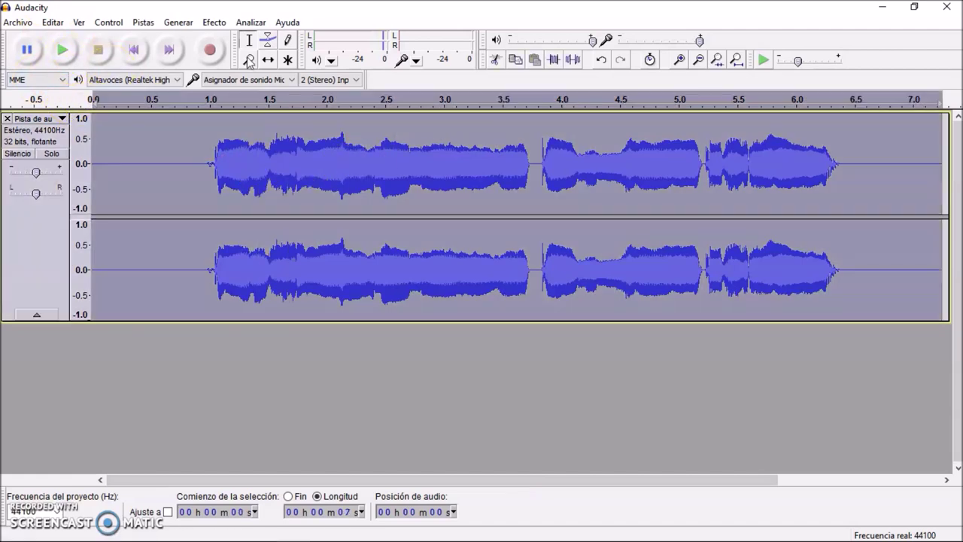
{"action": "left_click", "coordinate": [214, 22]}
{"action": "left_click", "coordinate": [157, 329]}
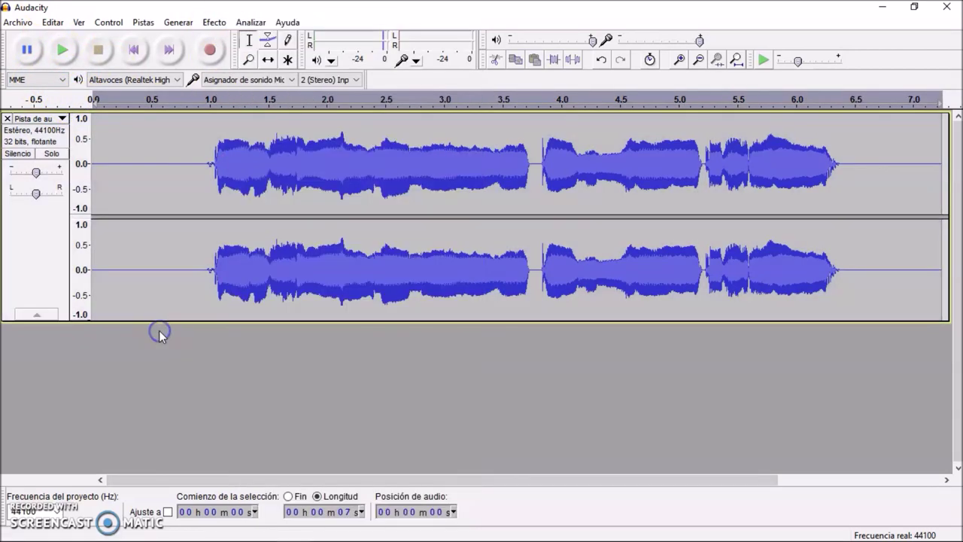
Step: Duplicate the whole voice track onto a second stereo track
{"action": "double_click", "coordinate": [182, 229]}
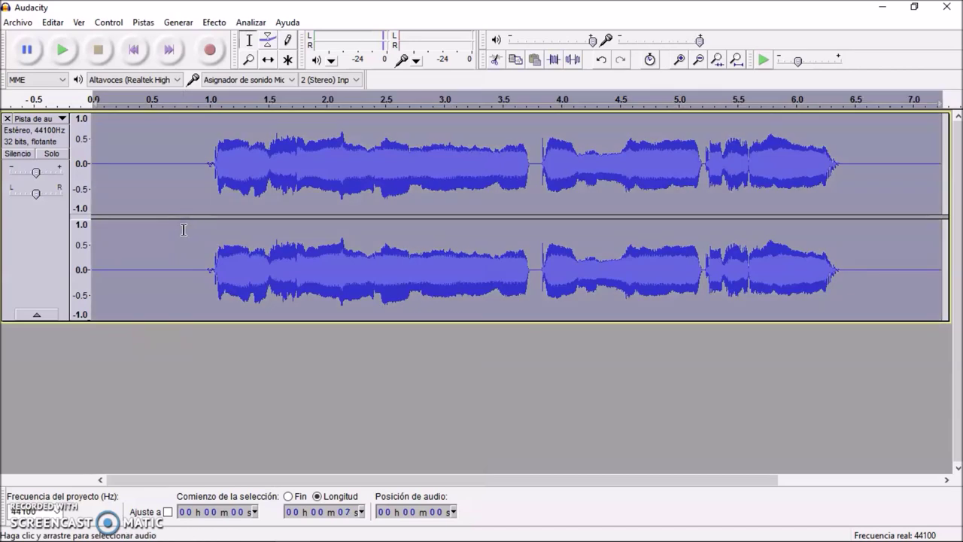
{"action": "key", "text": "ctrl+d"}
{"action": "scroll", "coordinate": [183, 232], "scroll_direction": "down", "scroll_amount": 1}
Step: Apply a regular Delay to the duplicate track with 6.0 dB decay, 0.50 s delay time, 0.00 pitch change and 5 echoes
{"action": "double_click", "coordinate": [305, 317]}
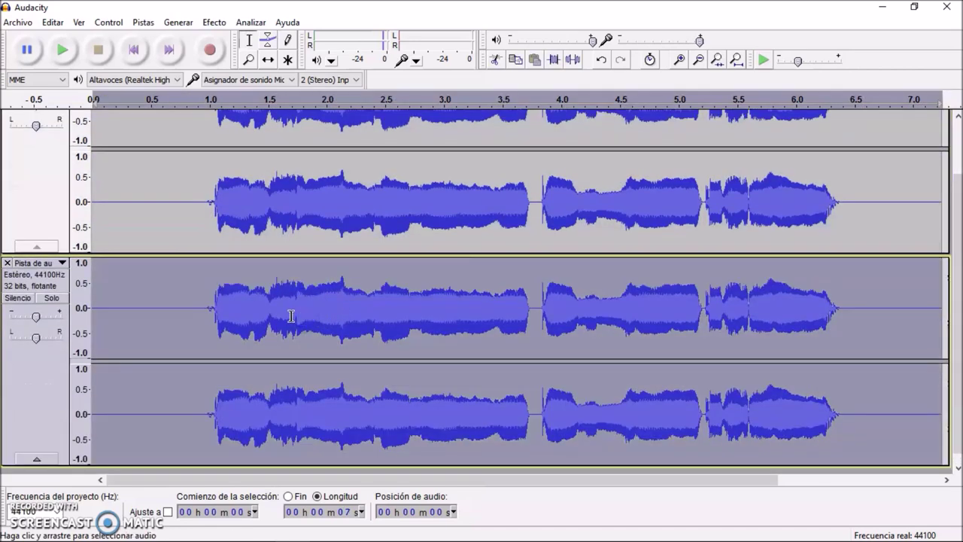
{"action": "scroll", "coordinate": [292, 316], "scroll_direction": "down", "scroll_amount": 1}
{"action": "left_click", "coordinate": [214, 22]}
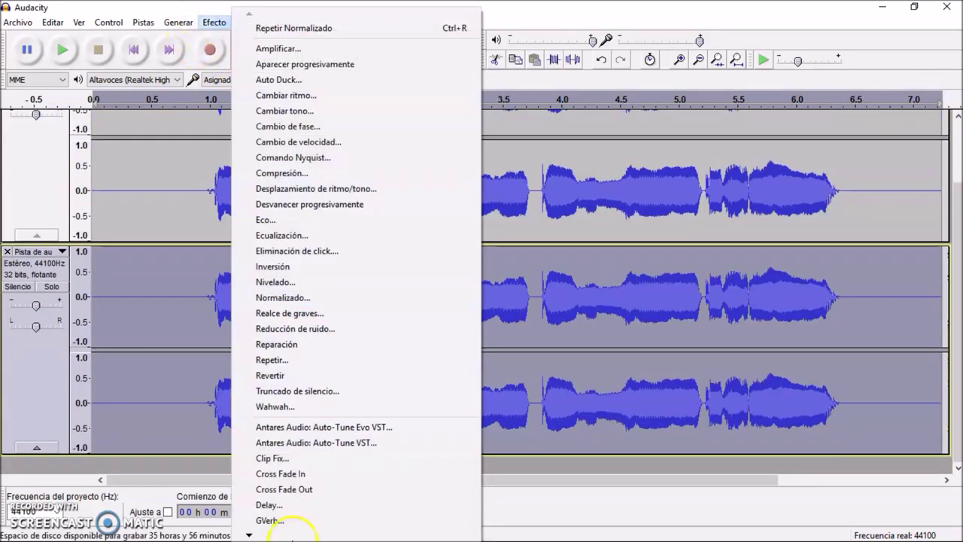
{"action": "left_click", "coordinate": [265, 500]}
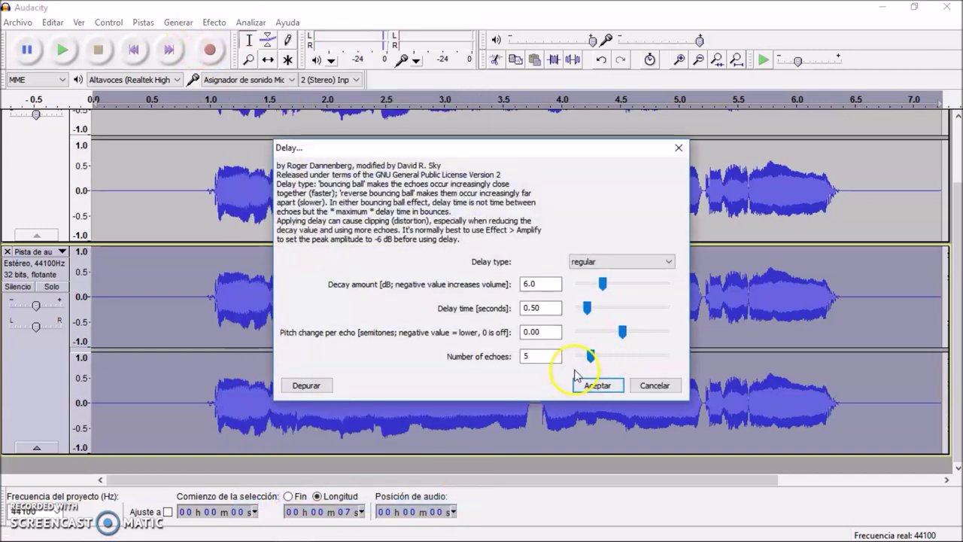
{"action": "left_click", "coordinate": [594, 386]}
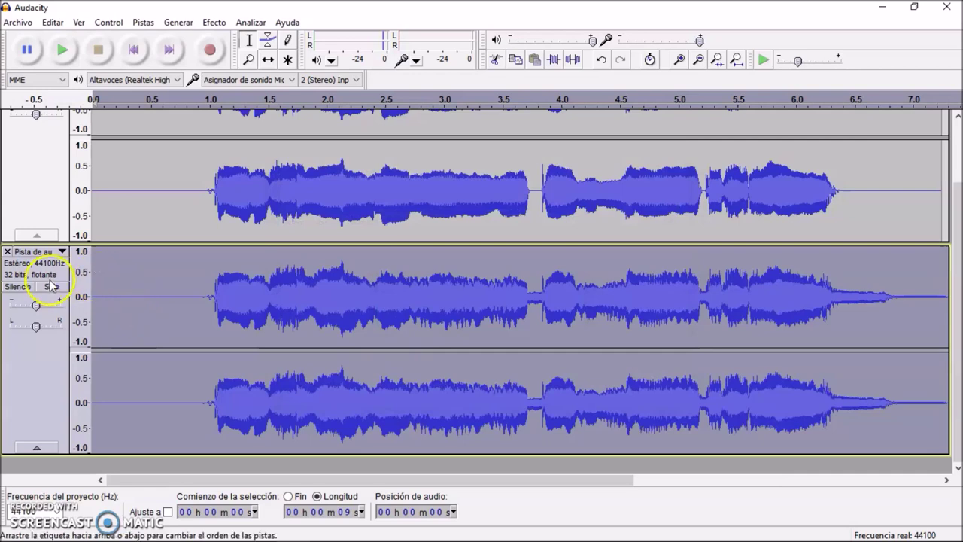
{"action": "key", "text": "ctrl+f"}
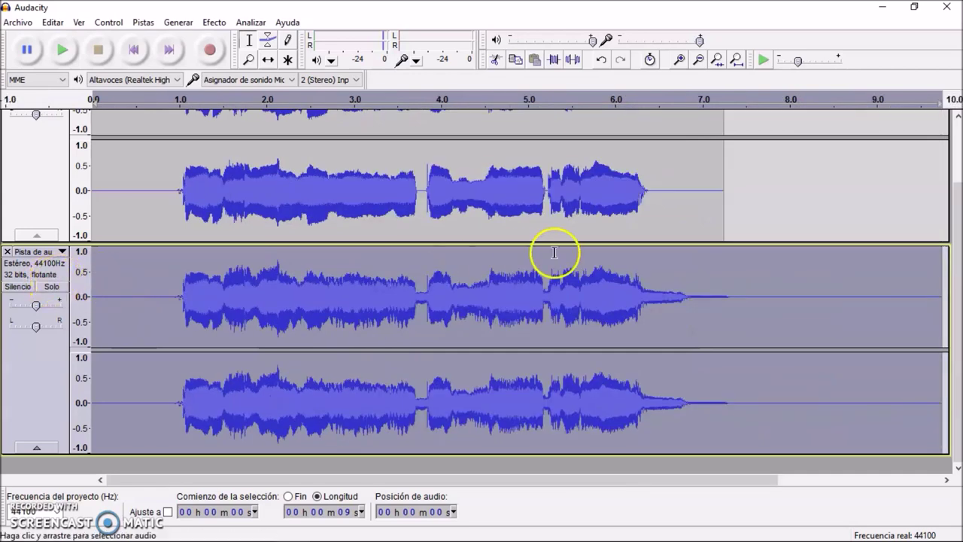
Step: Set the gain of the original voice track to -5 dB
{"action": "left_click", "coordinate": [232, 310]}
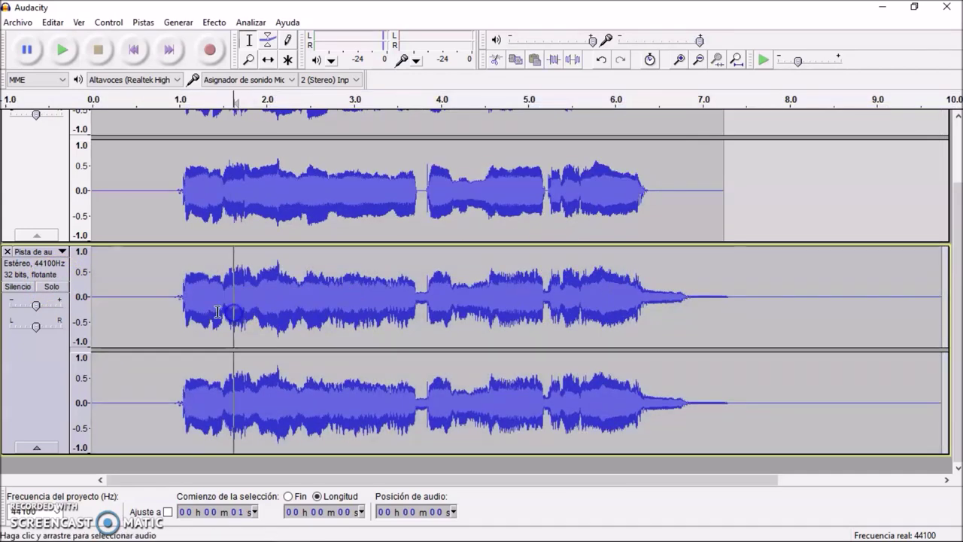
{"action": "left_click", "coordinate": [175, 221]}
{"action": "double_click", "coordinate": [35, 172]}
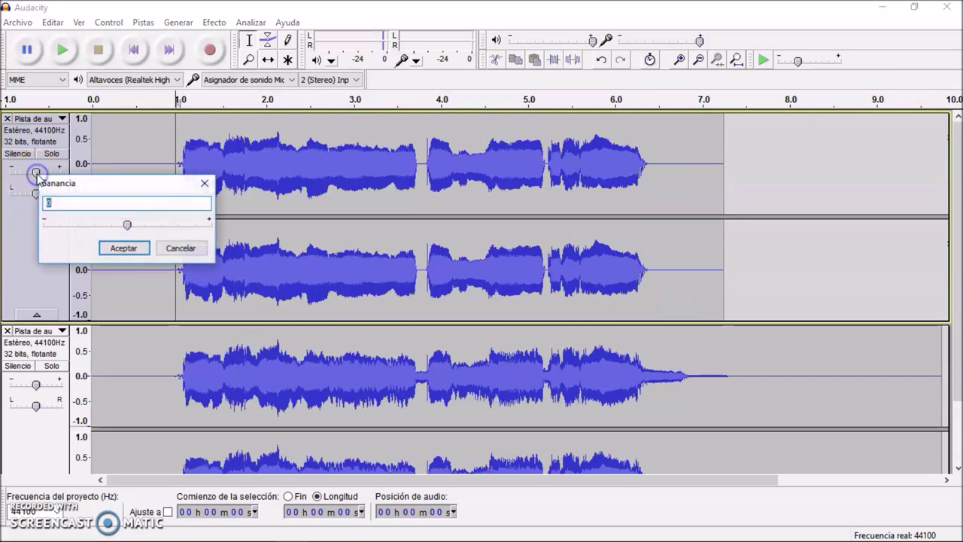
{"action": "type", "text": "-5"}
{"action": "key", "text": "Return"}
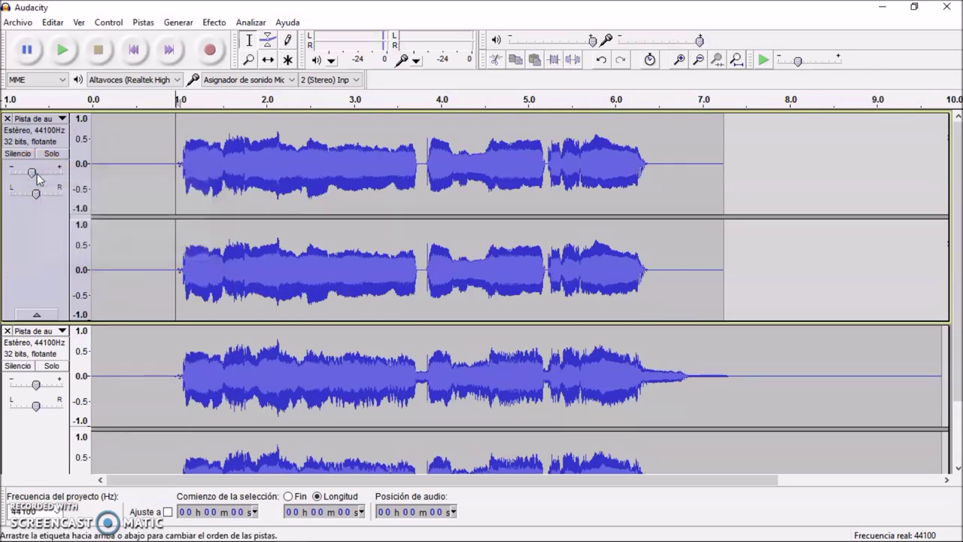
Step: Lower the gain of the delayed duplicate track and play both tracks together from the start
{"action": "double_click", "coordinate": [36, 385]}
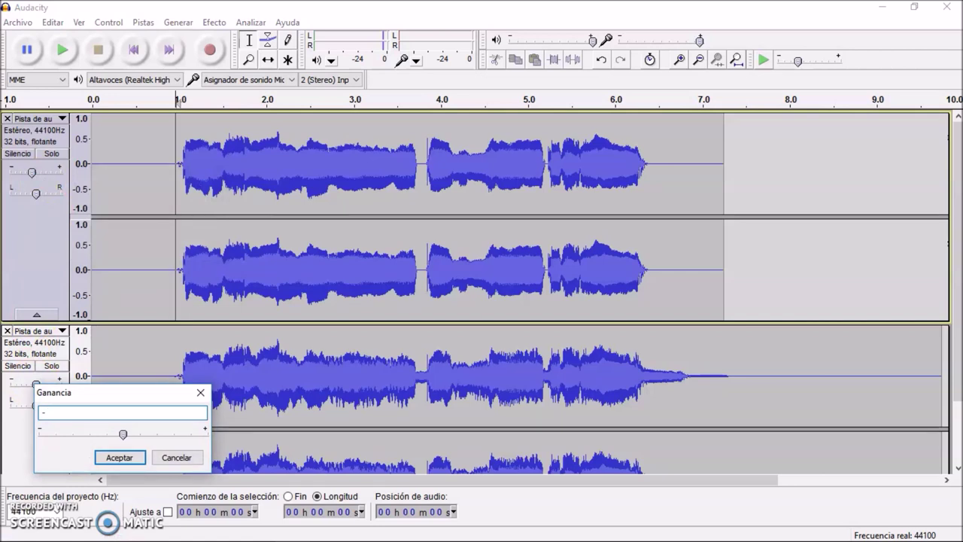
{"action": "key", "text": "Return"}
{"action": "left_click", "coordinate": [143, 51]}
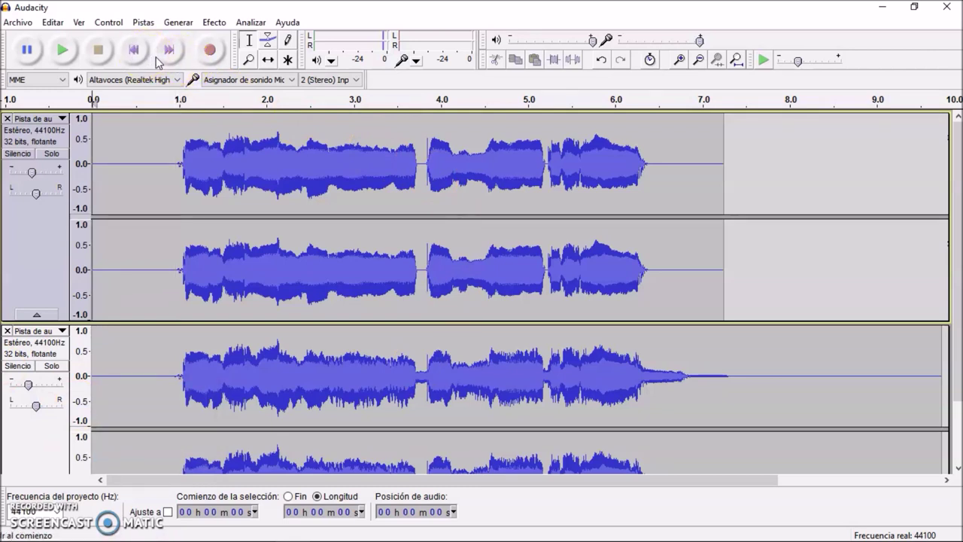
{"action": "left_click", "coordinate": [63, 49]}
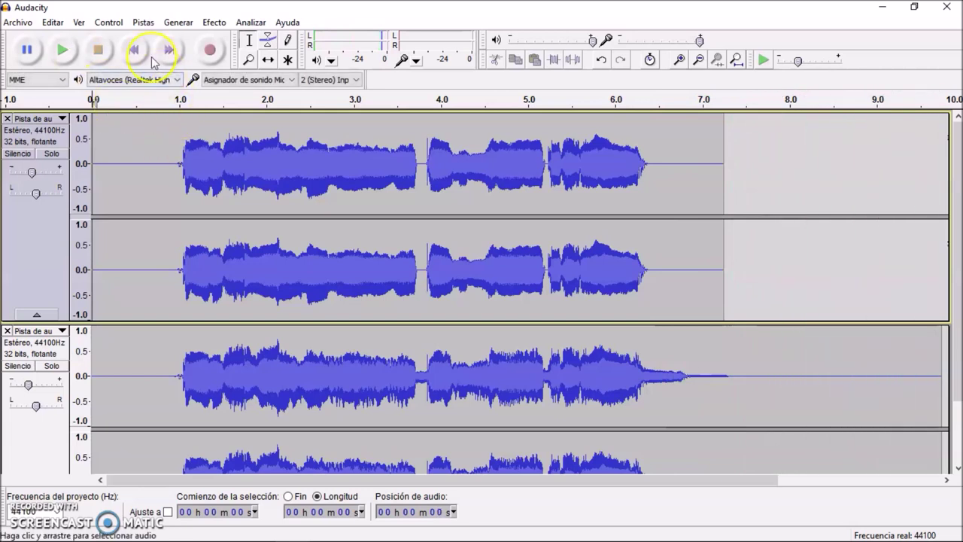
Step: Delete the delayed duplicate track from the project
{"action": "key", "text": "ctrl+a"}
{"action": "left_click", "coordinate": [15, 333]}
{"action": "left_click", "coordinate": [7, 330]}
Step: Select the whole remaining voice track and open the Antares Auto-Tune VST effect for it
{"action": "left_click", "coordinate": [161, 199]}
{"action": "double_click", "coordinate": [158, 200]}
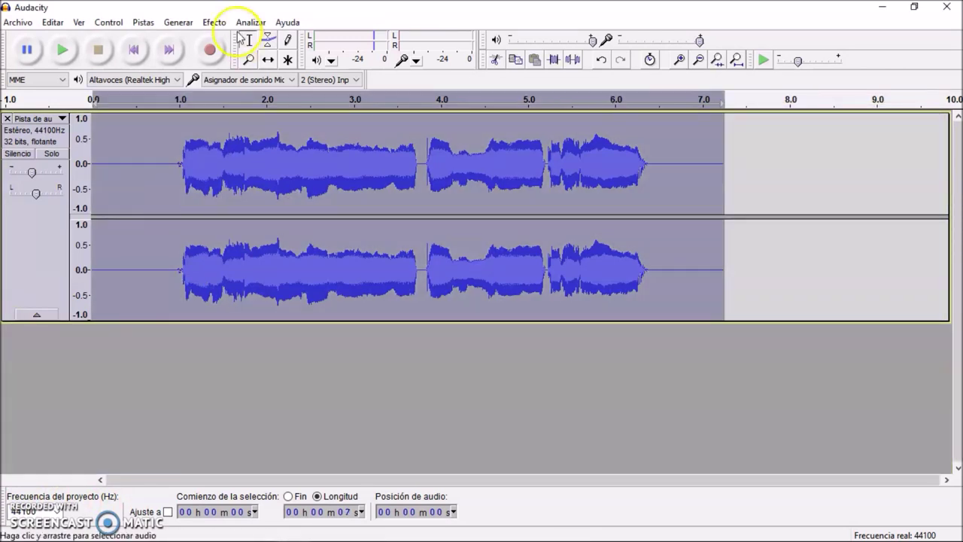
{"action": "left_click", "coordinate": [214, 22]}
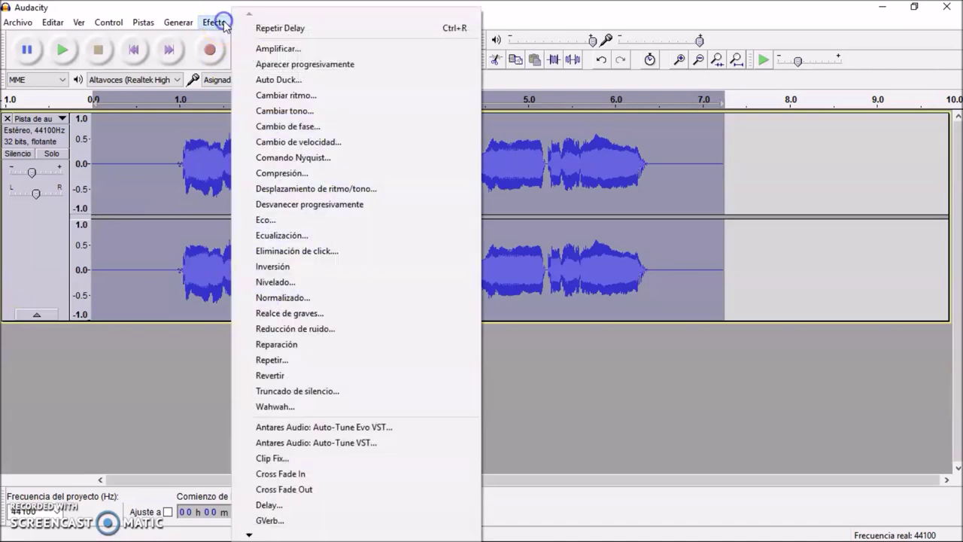
{"action": "left_click", "coordinate": [392, 443]}
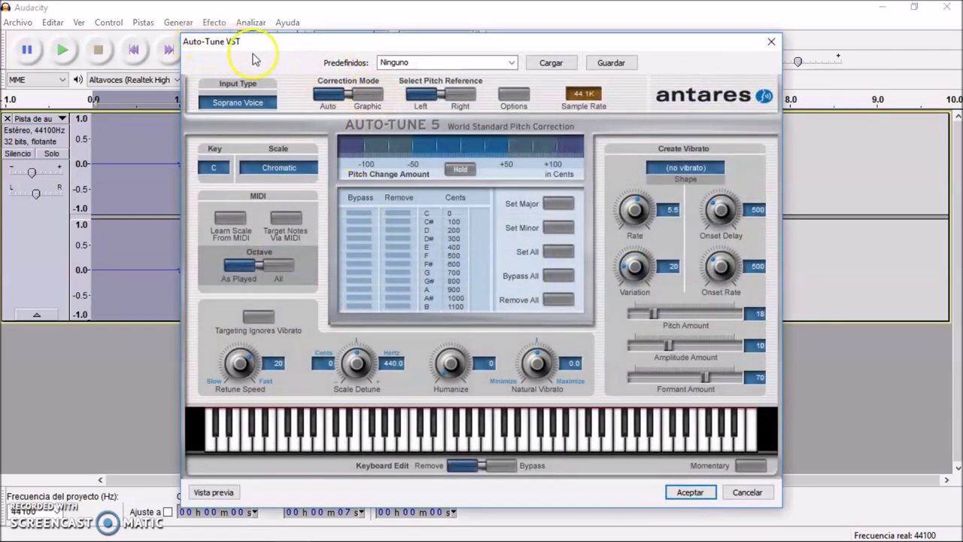
Step: Apply Auto-Tune with key F, Minor scale, Retune Speed 10 and Humanize 10, and play back the corrected voice
{"action": "left_click", "coordinate": [214, 171]}
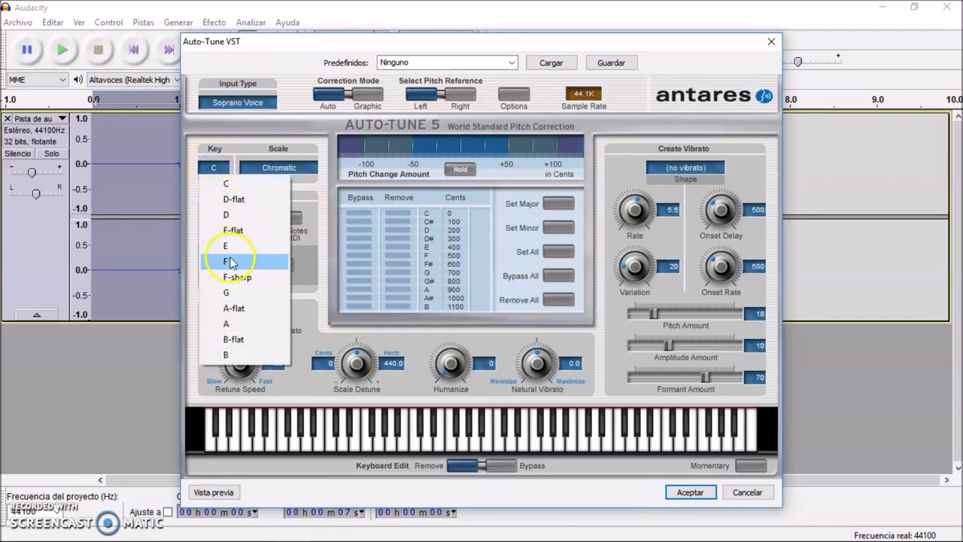
{"action": "left_click", "coordinate": [231, 262]}
{"action": "left_click", "coordinate": [284, 172]}
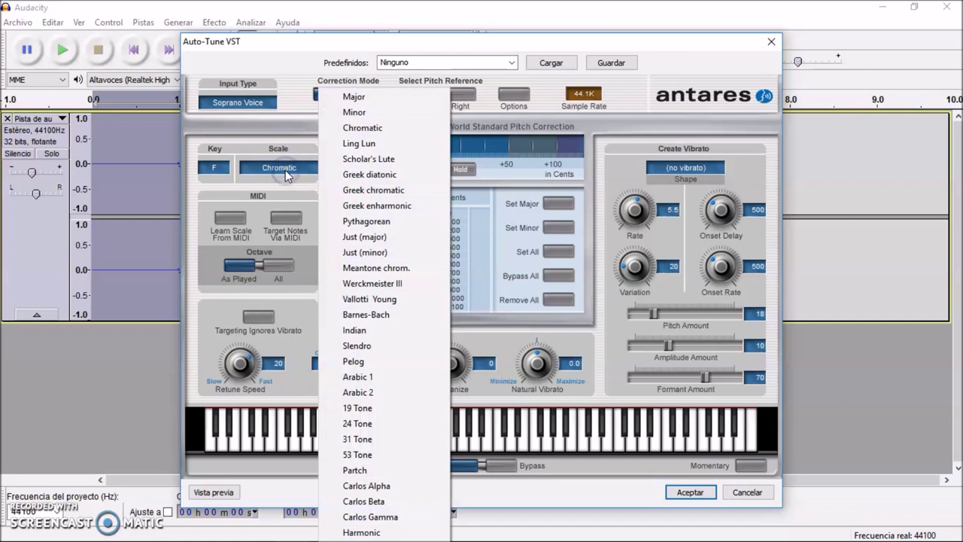
{"action": "left_click", "coordinate": [353, 114]}
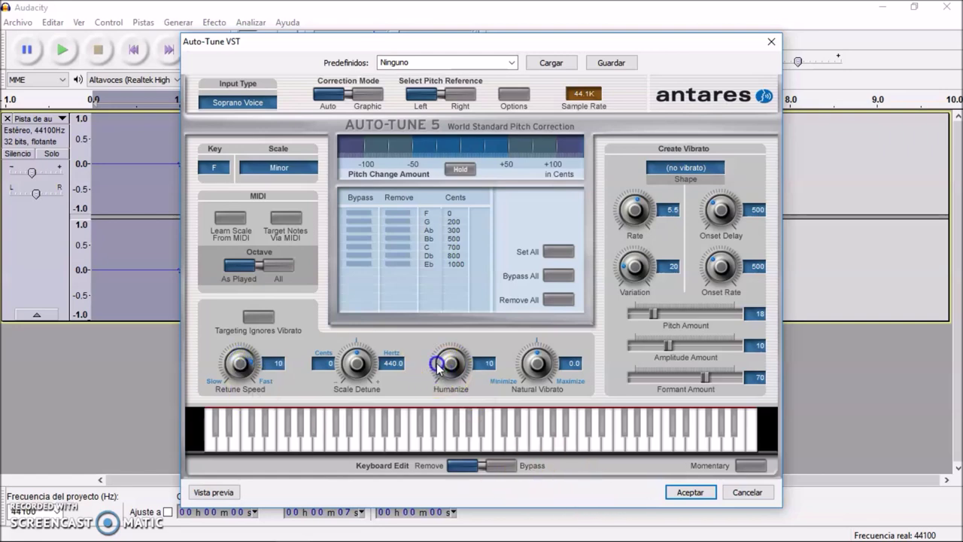
{"action": "left_click", "coordinate": [688, 493]}
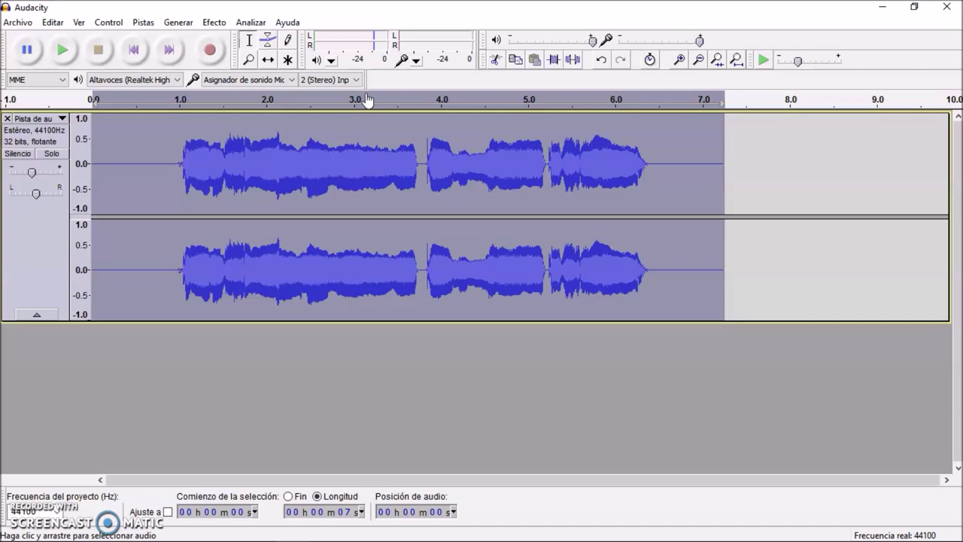
{"action": "left_click", "coordinate": [63, 50]}
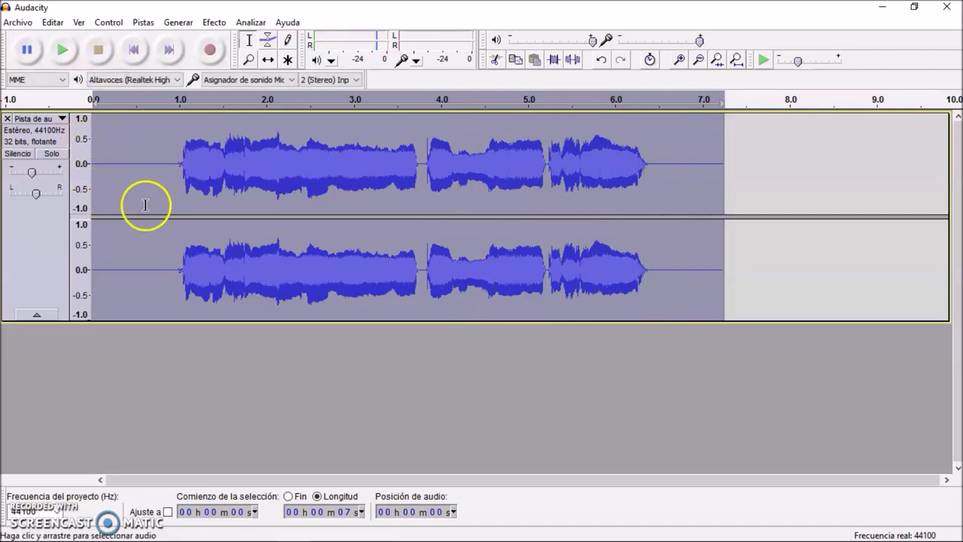
{"action": "left_click", "coordinate": [215, 23]}
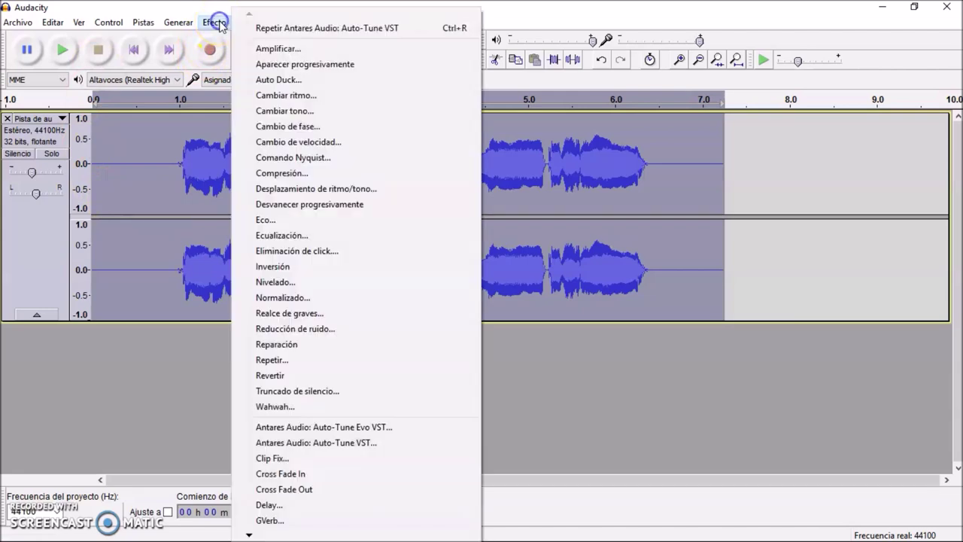
{"action": "left_click", "coordinate": [350, 444]}
{"action": "key", "text": "Escape"}
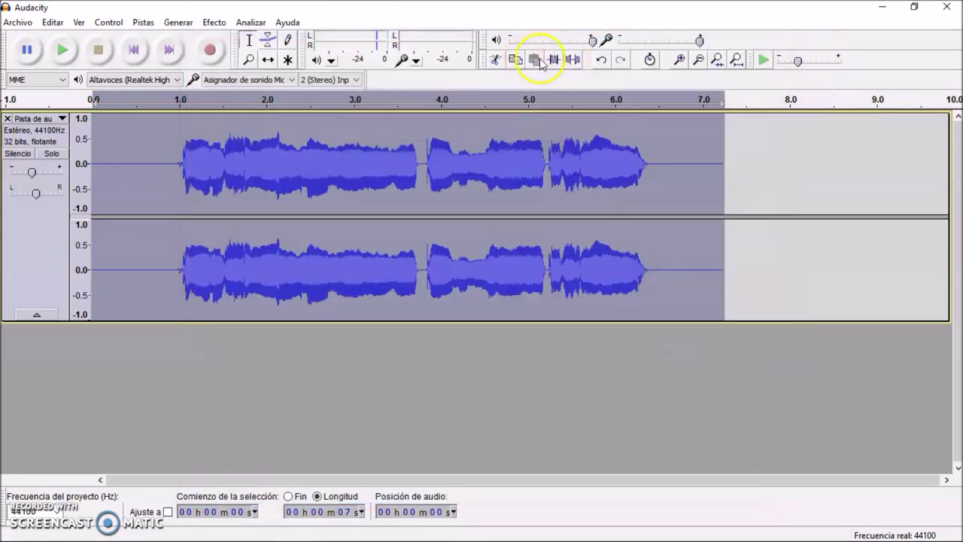
Step: Undo the last Auto-Tune pass, reapply Antares Auto-Tune VST with key F and Major scale, and play back the voice
{"action": "left_click", "coordinate": [601, 60]}
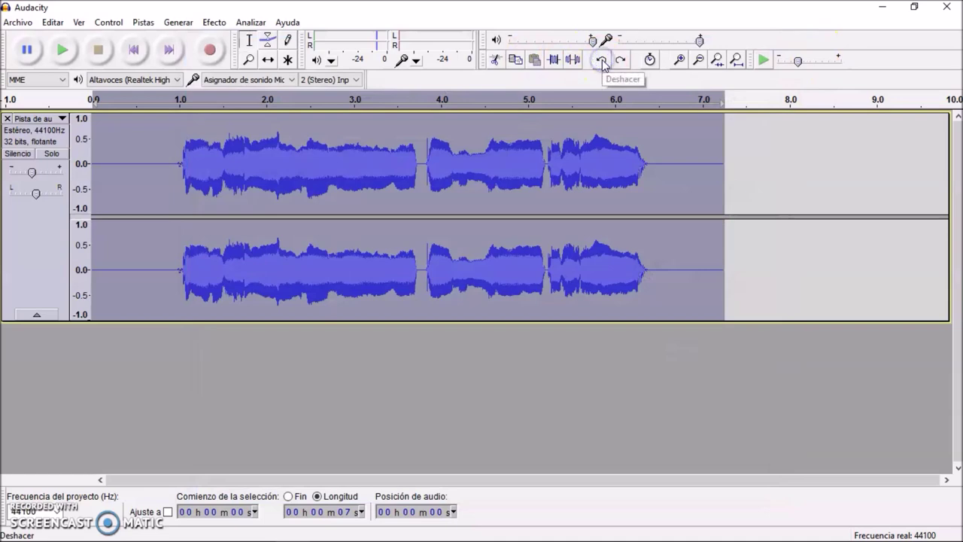
{"action": "left_click", "coordinate": [214, 23]}
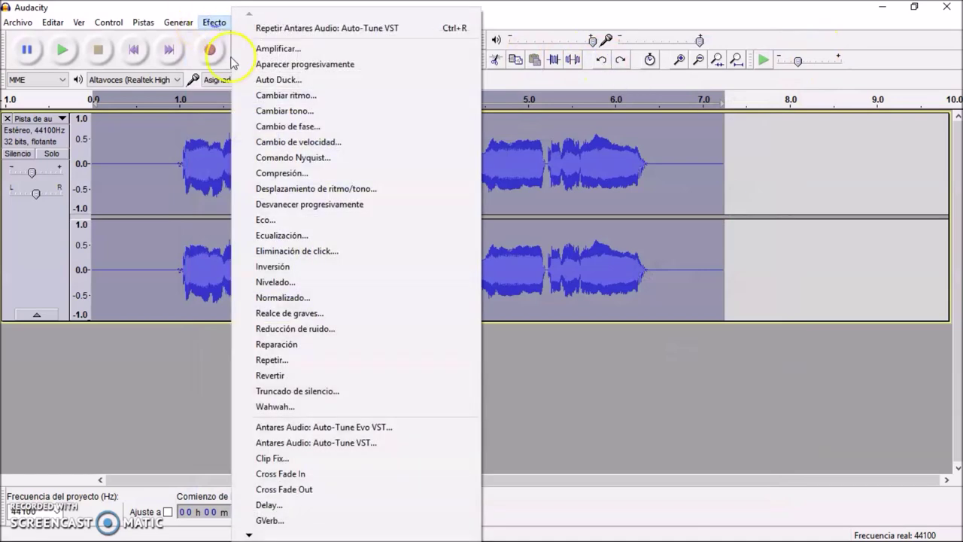
{"action": "left_click", "coordinate": [346, 444]}
{"action": "left_click", "coordinate": [269, 167]}
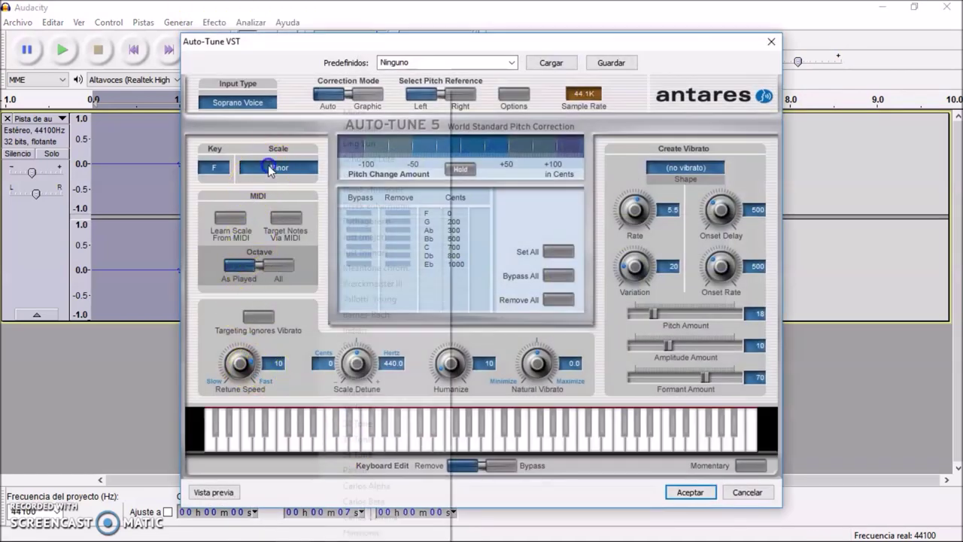
{"action": "left_click", "coordinate": [358, 95]}
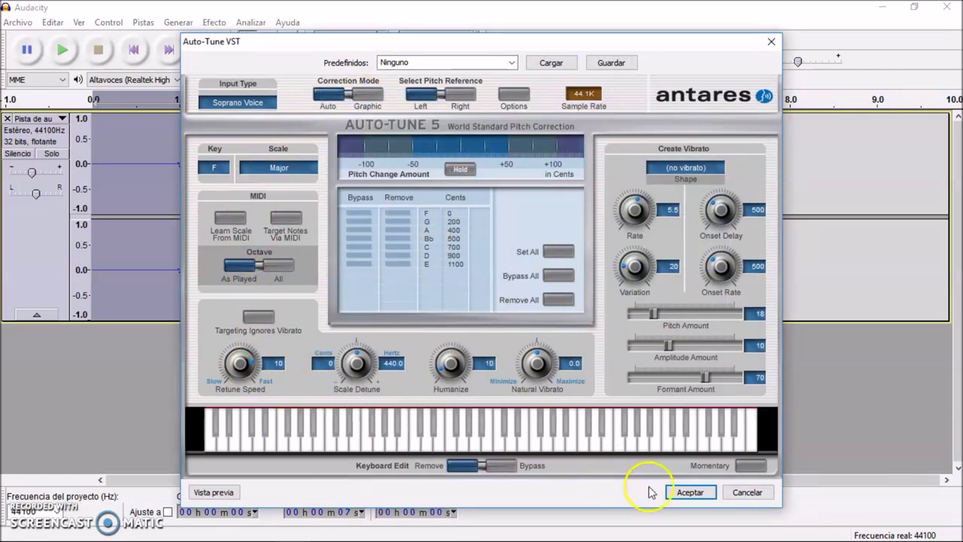
{"action": "left_click", "coordinate": [688, 493]}
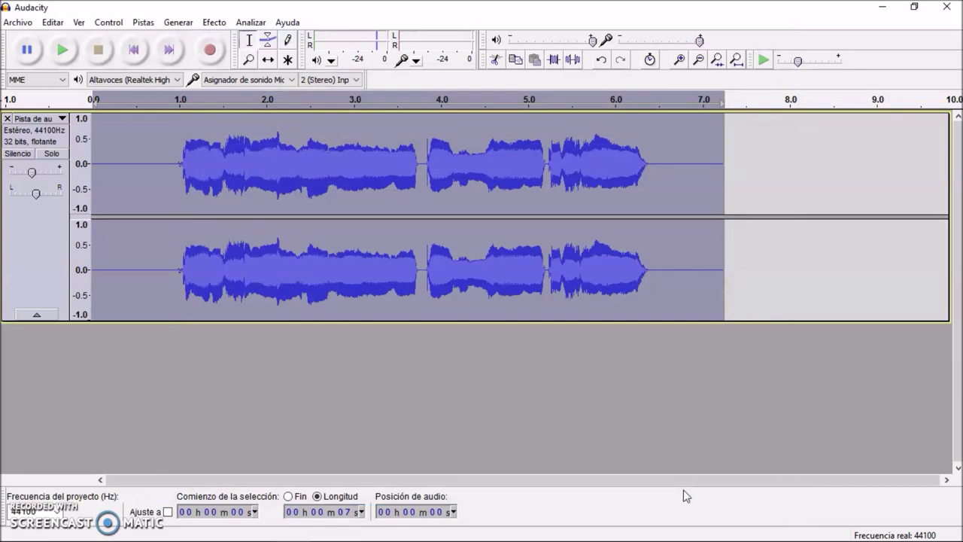
{"action": "left_click", "coordinate": [62, 49]}
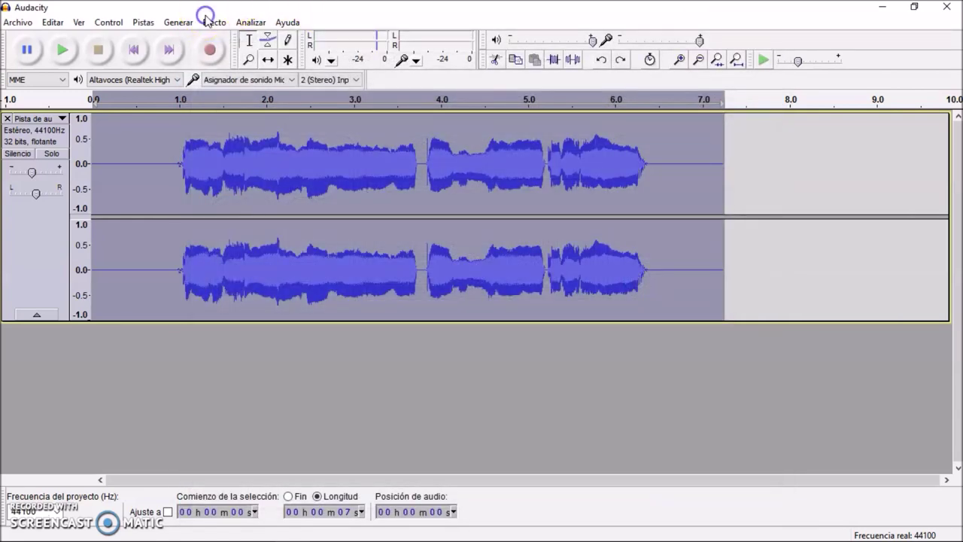
Step: Duplicate the voice track and apply a regular Delay to the copy with 6.0 dB decay, 0.50 seconds, 0.00 pitch change and 5 echoes
{"action": "left_click", "coordinate": [209, 19]}
{"action": "left_click", "coordinate": [133, 170]}
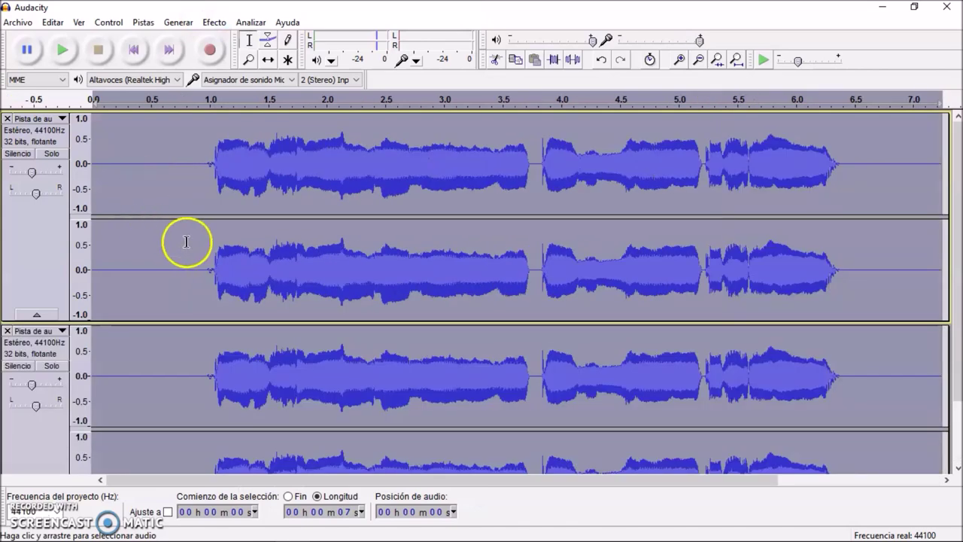
{"action": "scroll", "coordinate": [198, 258], "scroll_direction": "down", "scroll_amount": 2}
{"action": "left_click", "coordinate": [209, 298]}
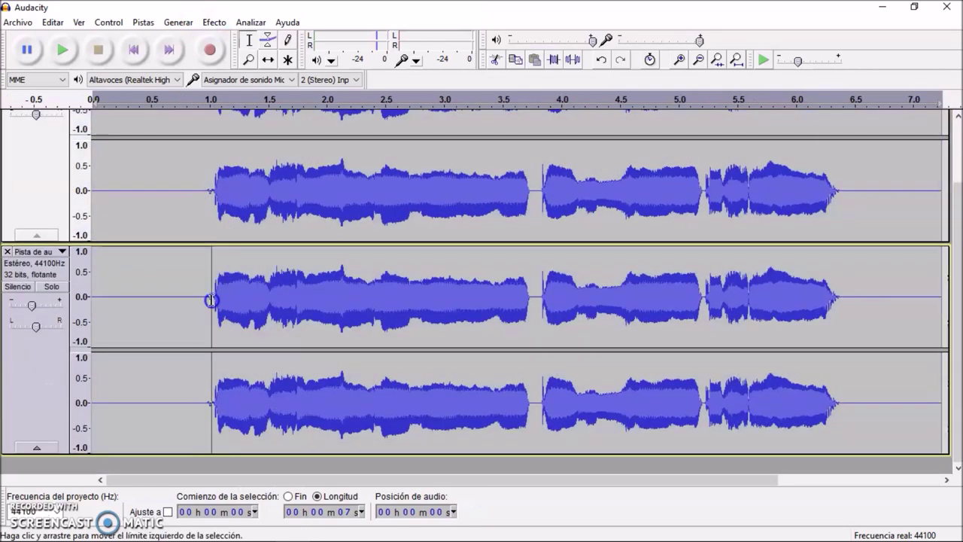
{"action": "left_click", "coordinate": [213, 22]}
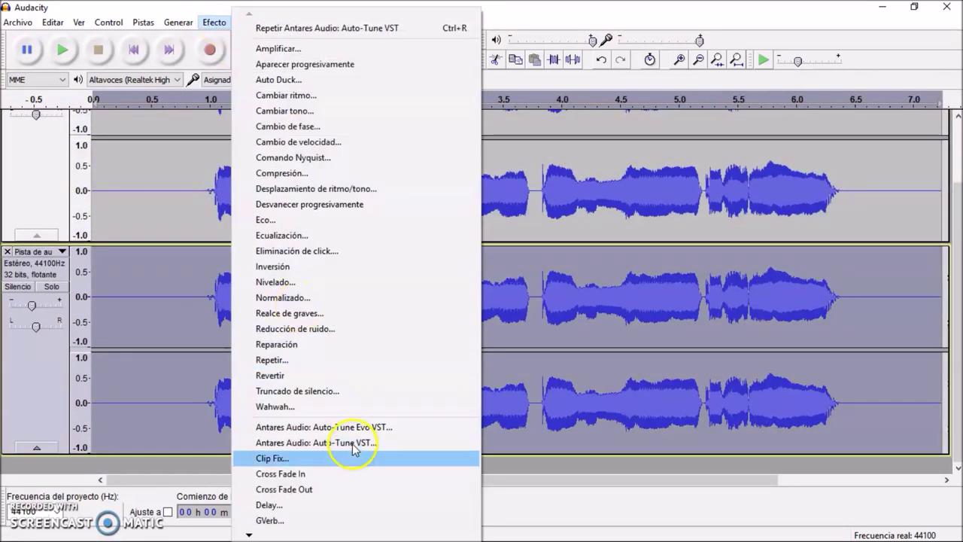
{"action": "left_click", "coordinate": [307, 507]}
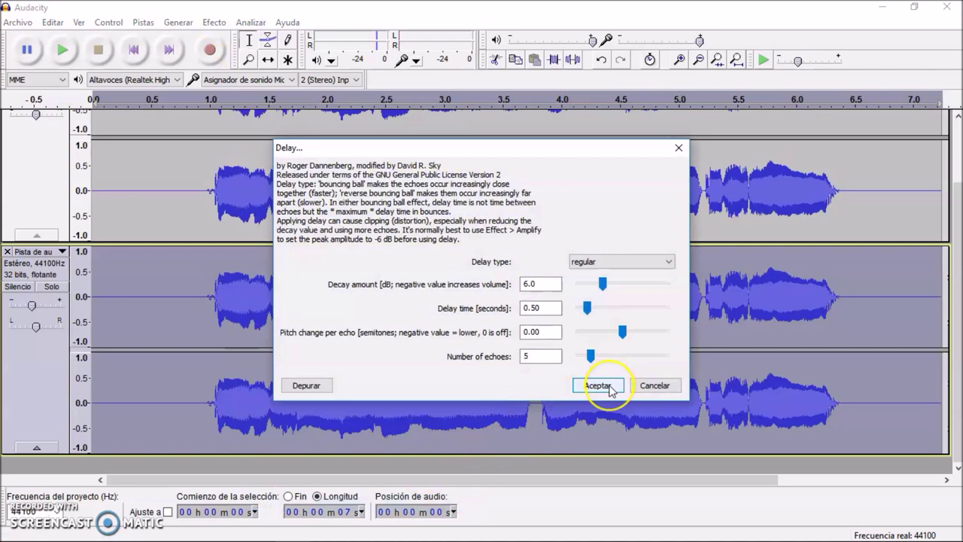
{"action": "left_click", "coordinate": [598, 386]}
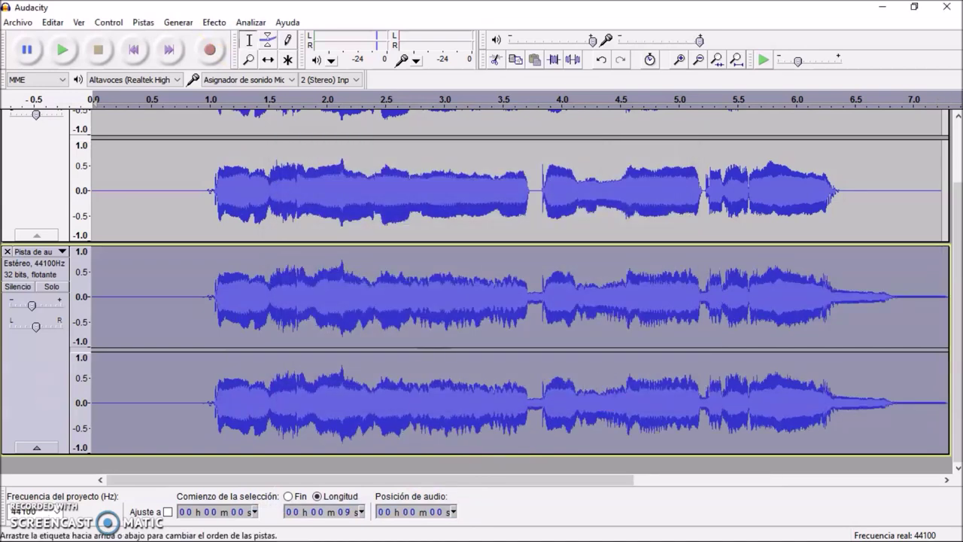
Step: Set the delayed duplicate track's gain to -10 and play both tracks together from the start
{"action": "double_click", "coordinate": [31, 305]}
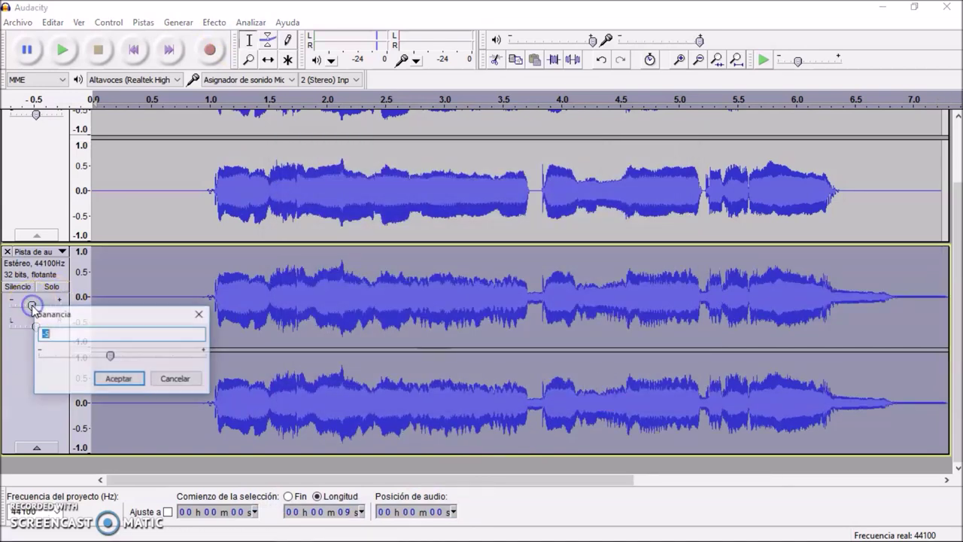
{"action": "type", "text": "-10"}
{"action": "key", "text": "Return"}
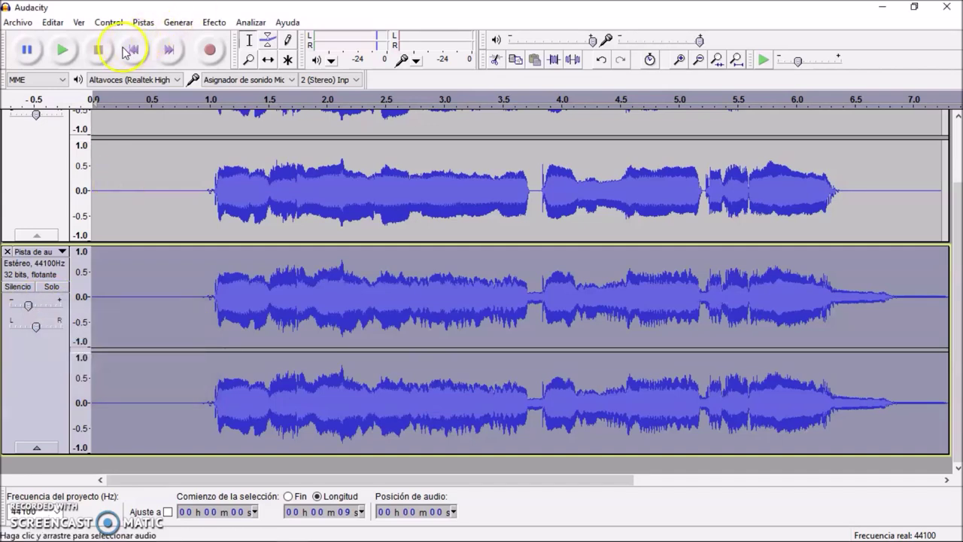
{"action": "key", "text": "ctrl+f"}
{"action": "scroll", "coordinate": [264, 226], "scroll_direction": "up", "scroll_amount": 3}
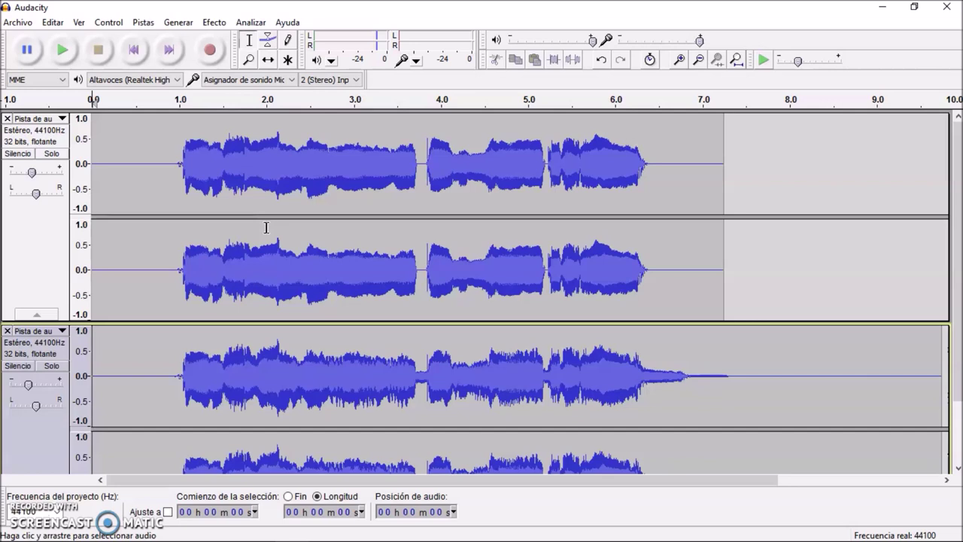
{"action": "left_click", "coordinate": [63, 50]}
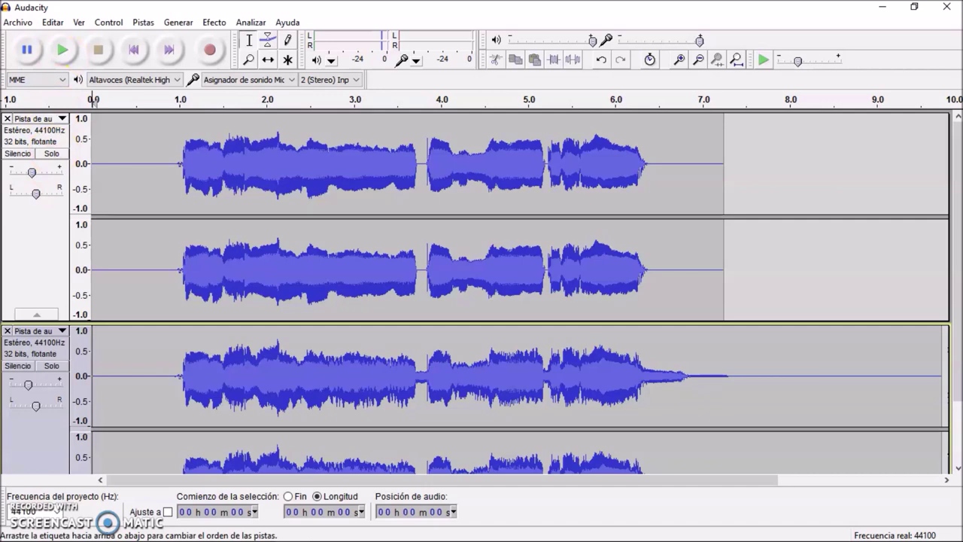
Step: Select the whole delayed duplicate track
{"action": "double_click", "coordinate": [150, 301]}
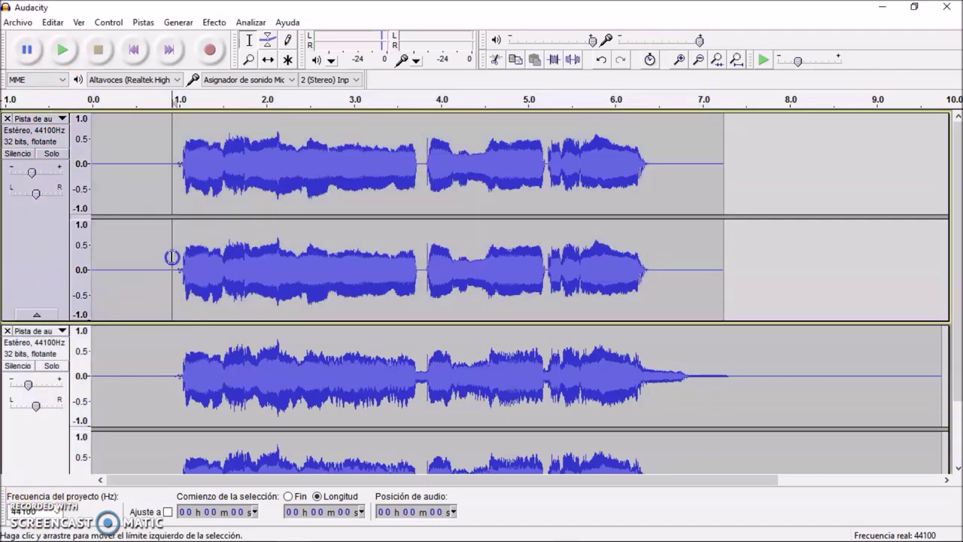
{"action": "double_click", "coordinate": [184, 373]}
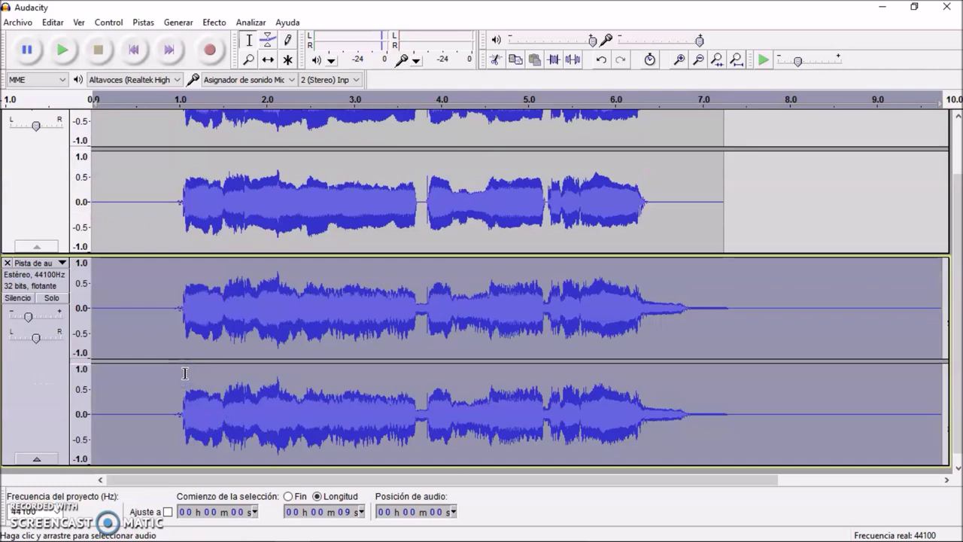